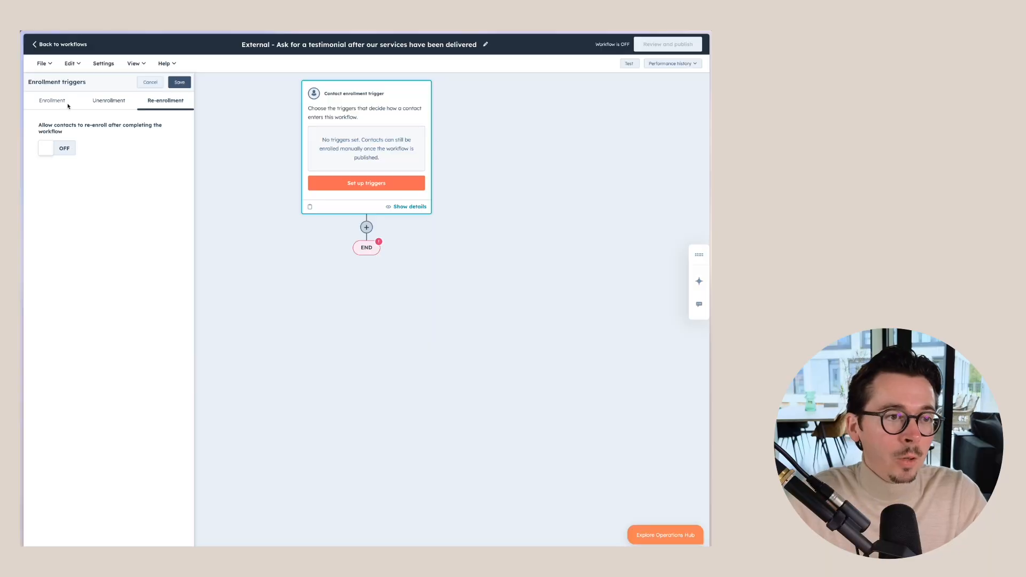
Step: Save the enrollment trigger and add a 'Set amount of time' delay of 1 day after it
click(68, 105)
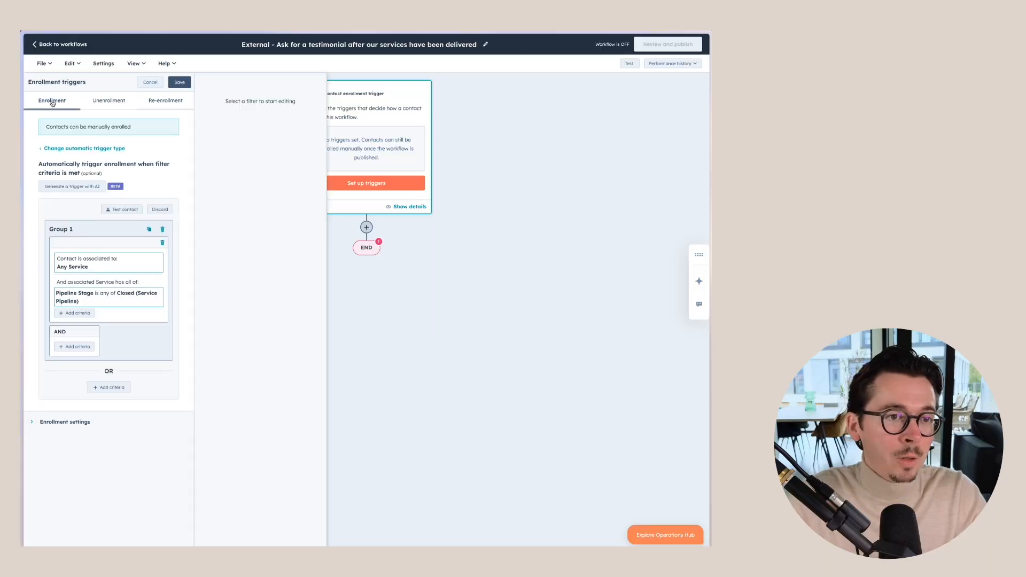
click(180, 82)
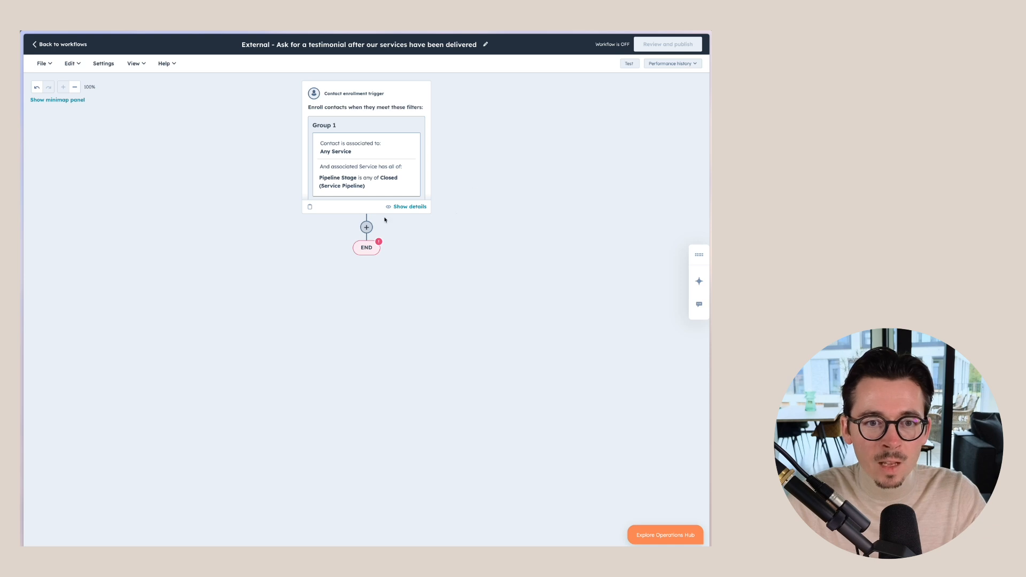
click(366, 228)
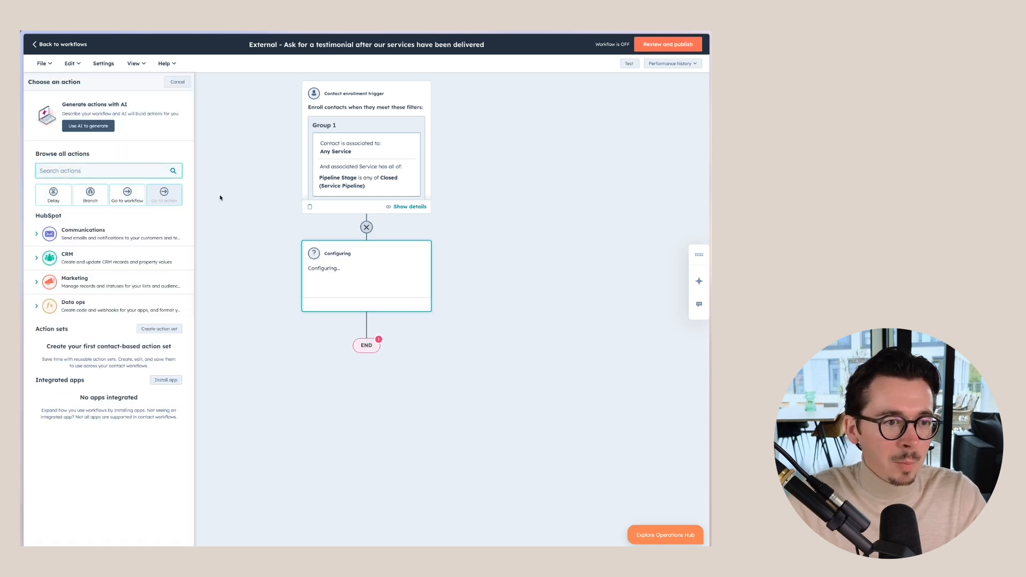
click(54, 196)
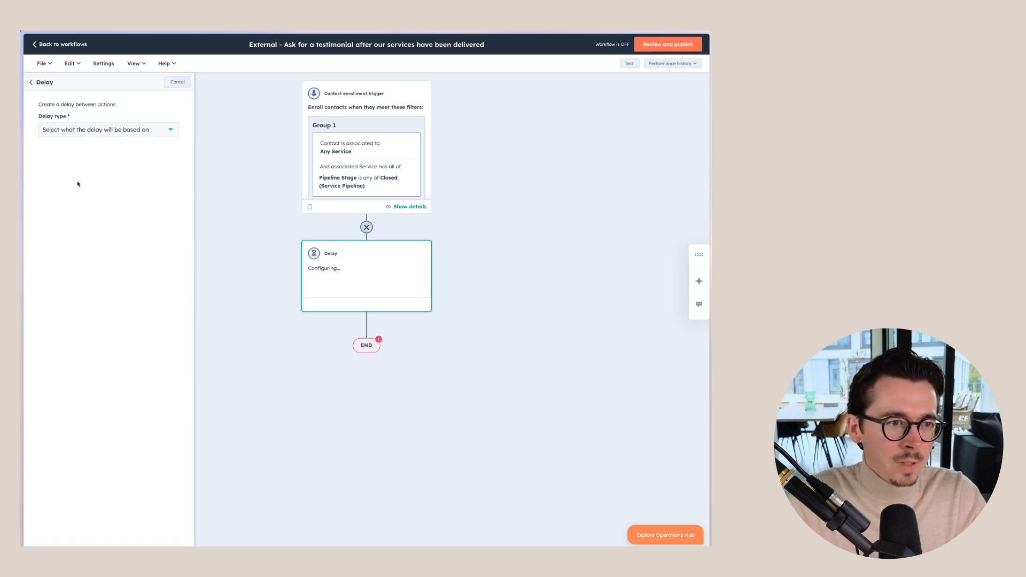
click(101, 132)
scroll(98, 182, down, 2)
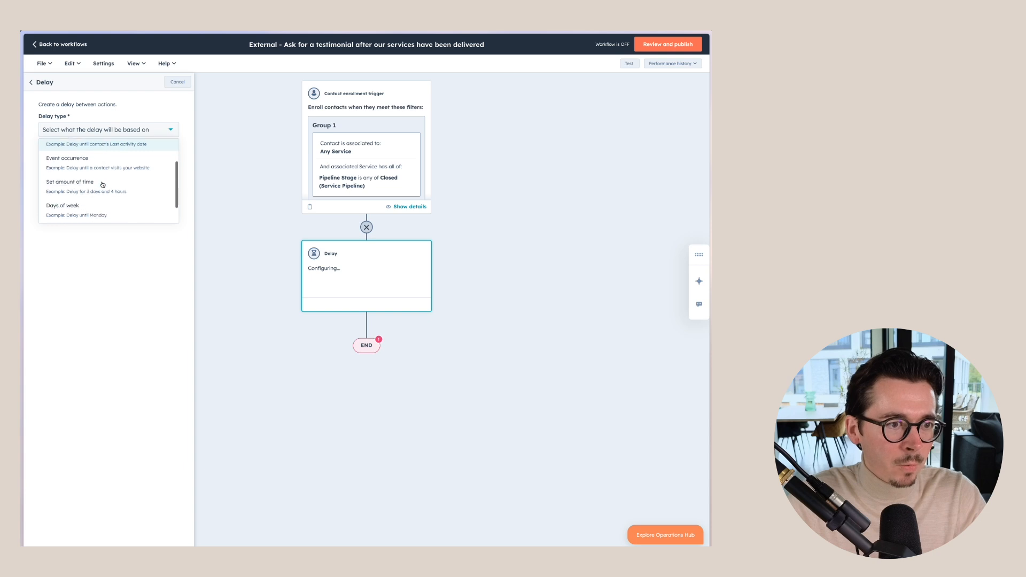
click(95, 184)
click(60, 184)
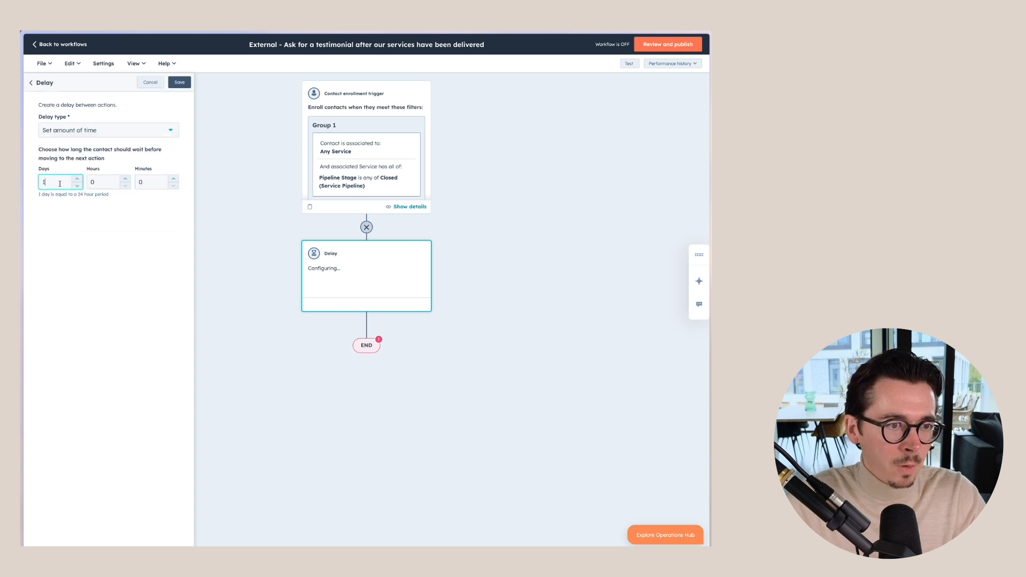
click(180, 82)
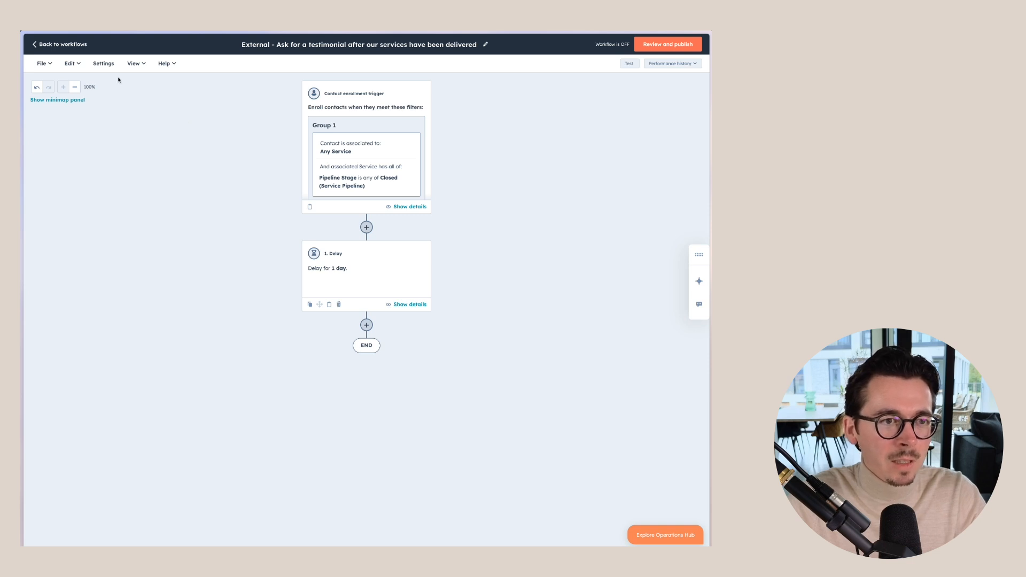
Step: Set the workflow to run only at specific times: Mon - Fri, 9:00 AM to 5:00 PM
click(106, 64)
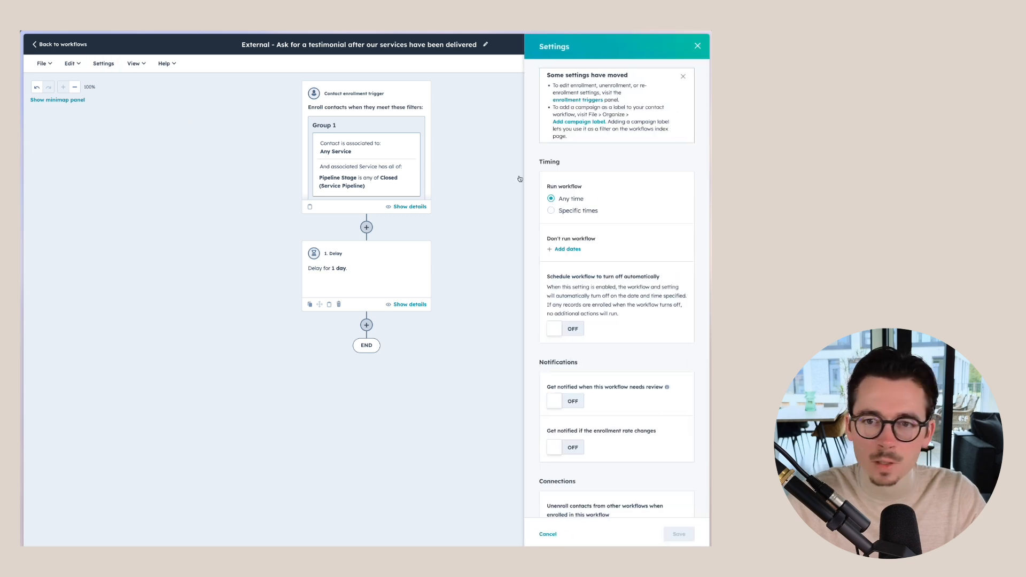
click(551, 212)
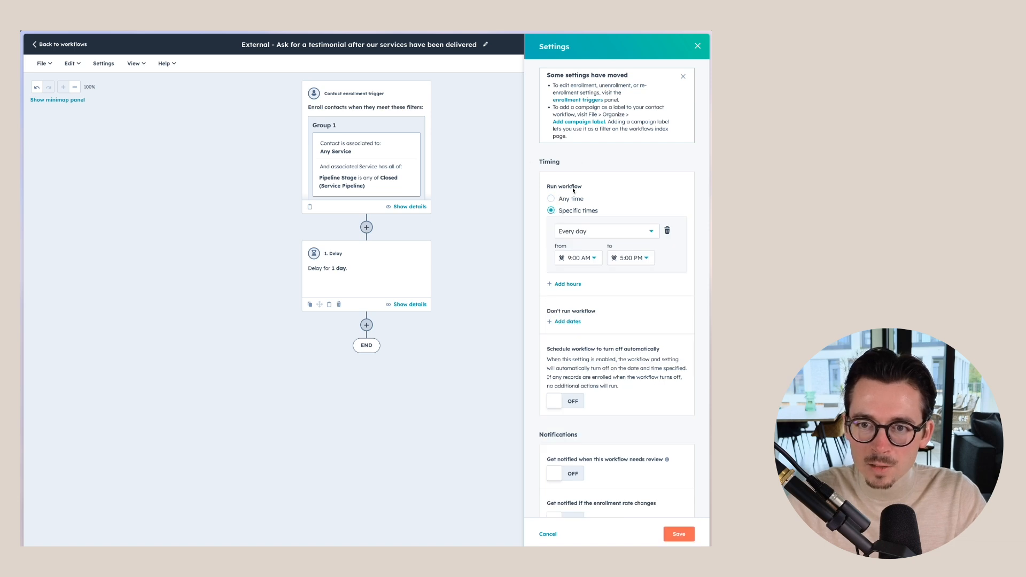
click(590, 234)
click(580, 287)
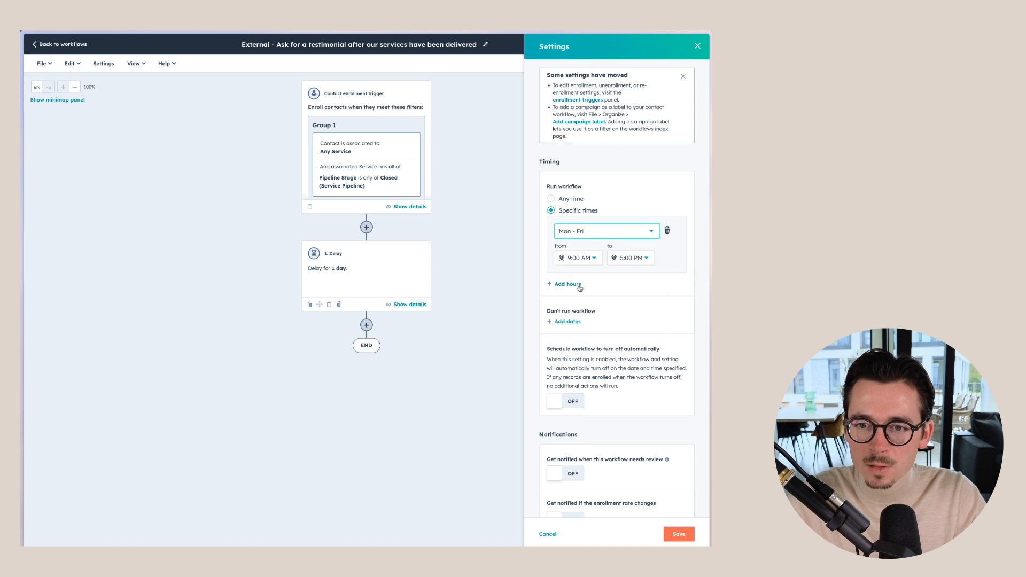
mouse_move(663, 460)
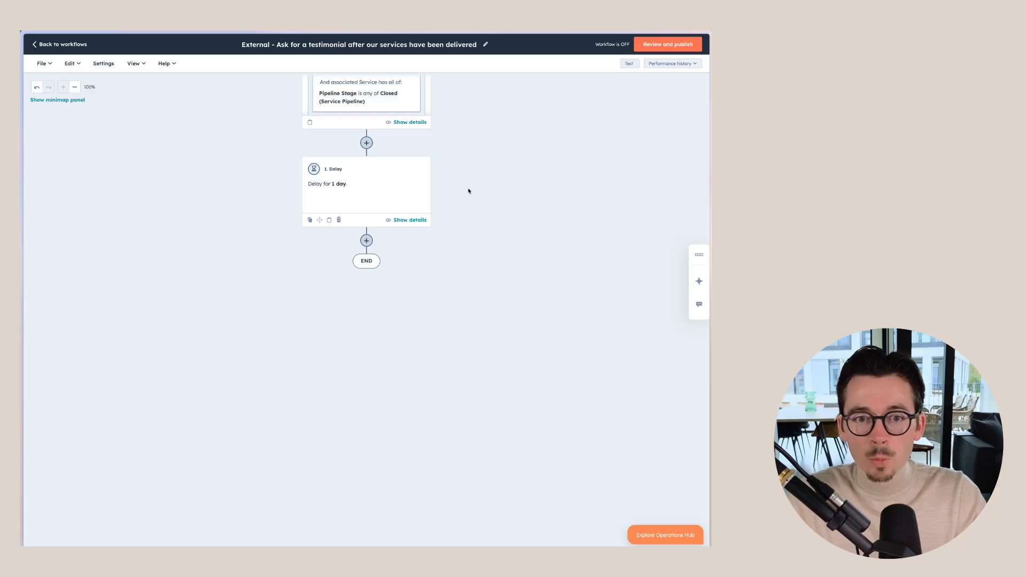
Step: Add an AND/OR logic branch after the delay with paths 'Happy customer' and 'Follow-up needed'
click(366, 240)
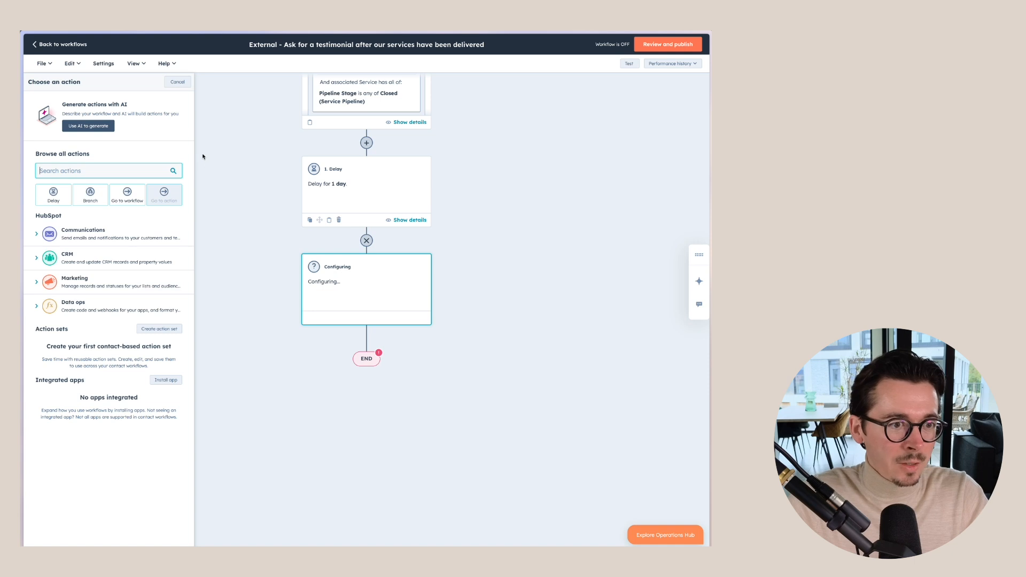
click(90, 195)
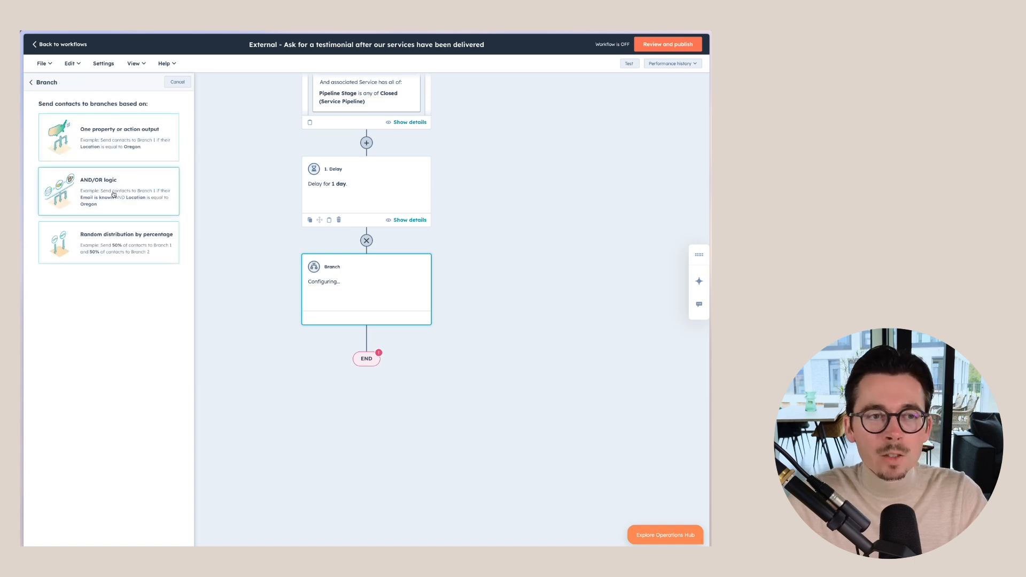
click(113, 195)
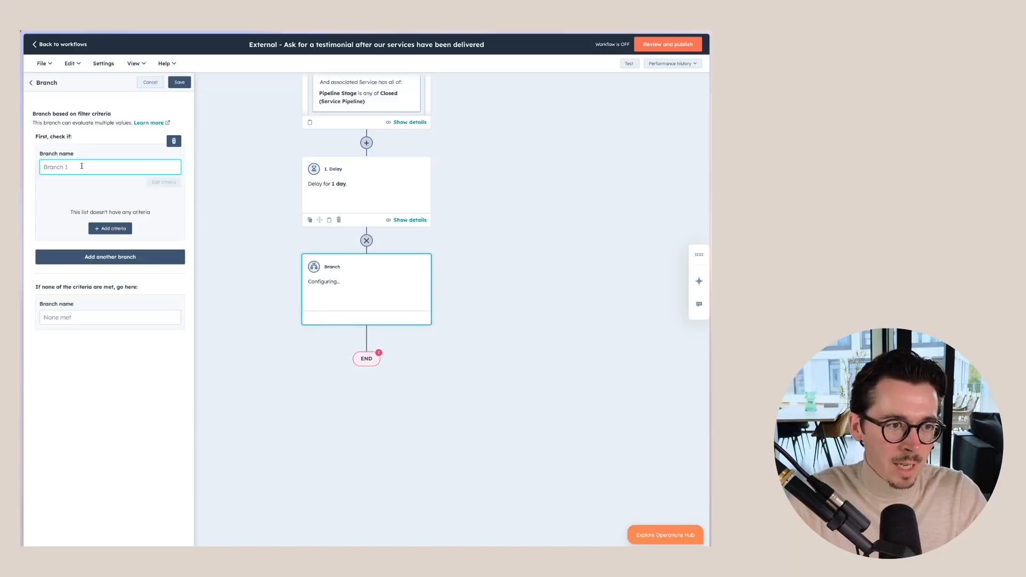
text(Happy custo)
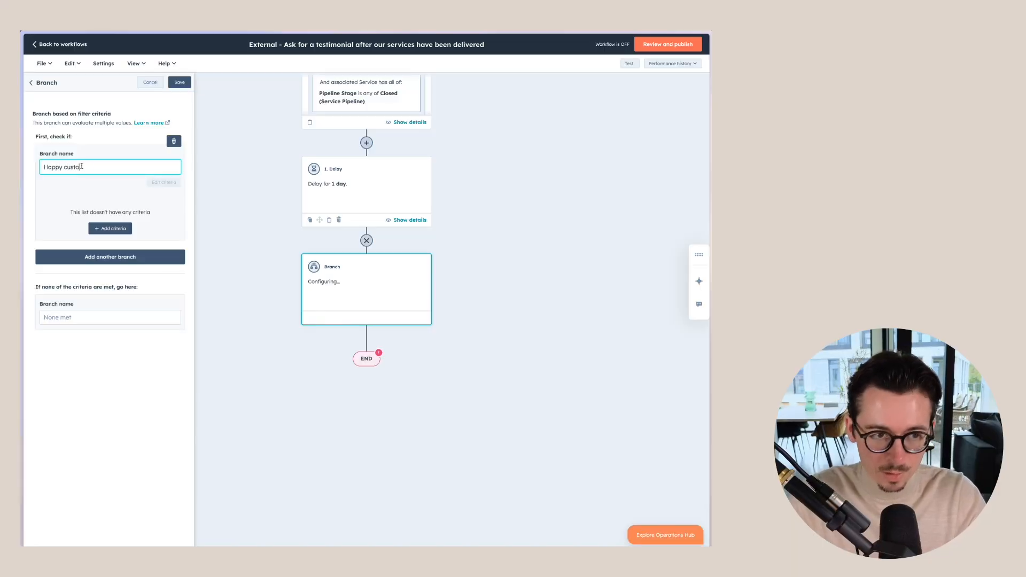
text(mer)
click(62, 319)
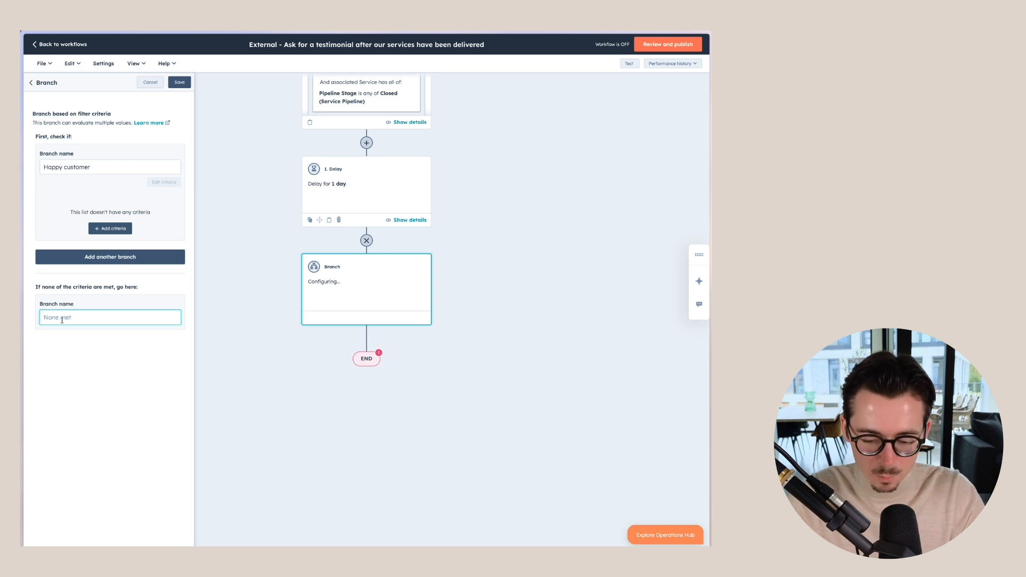
text(Follow-up)
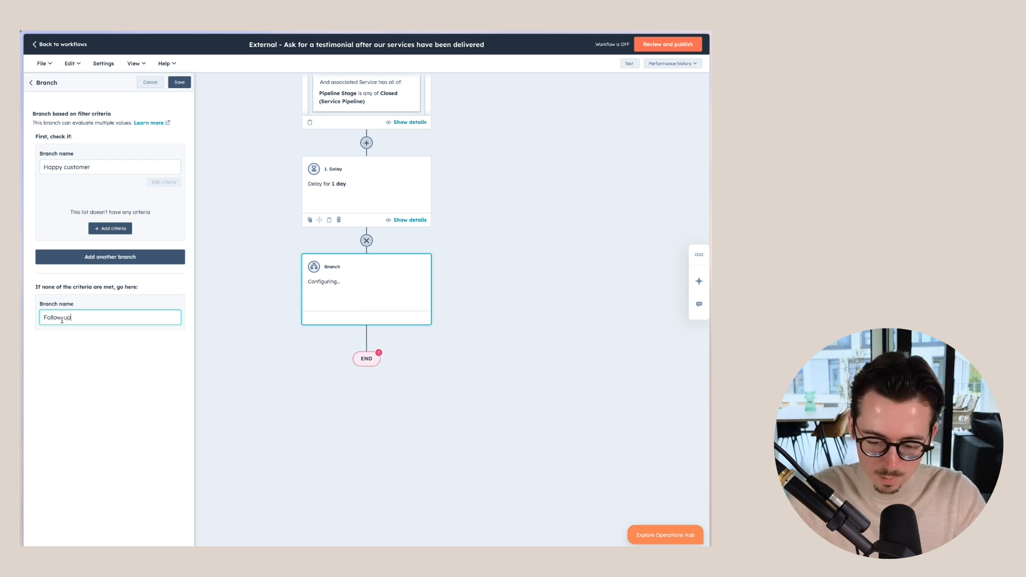
text( needed)
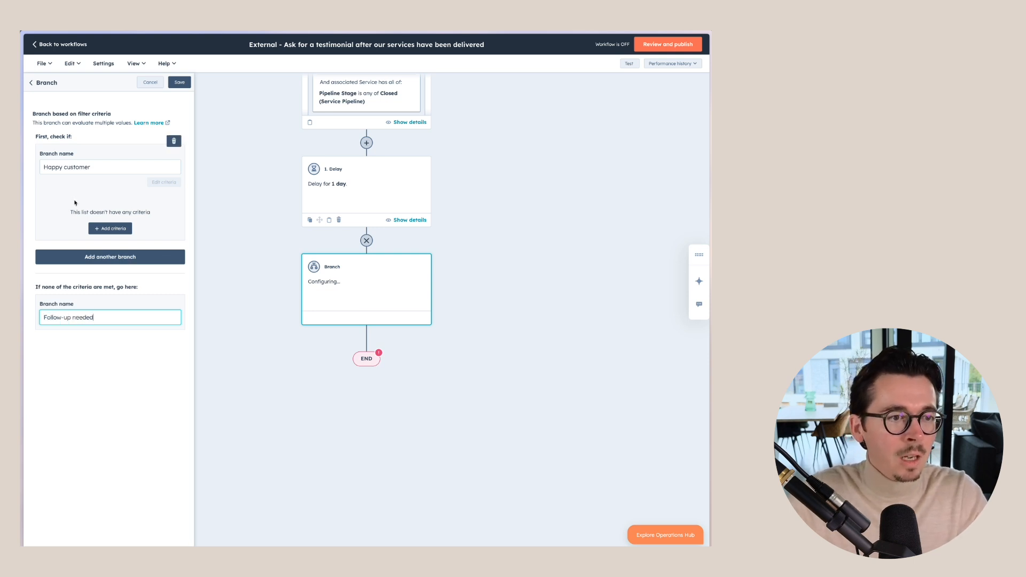
Step: Route to Happy customer when Last NPS survey rating is any of 8, 9 or 10, and save
click(103, 228)
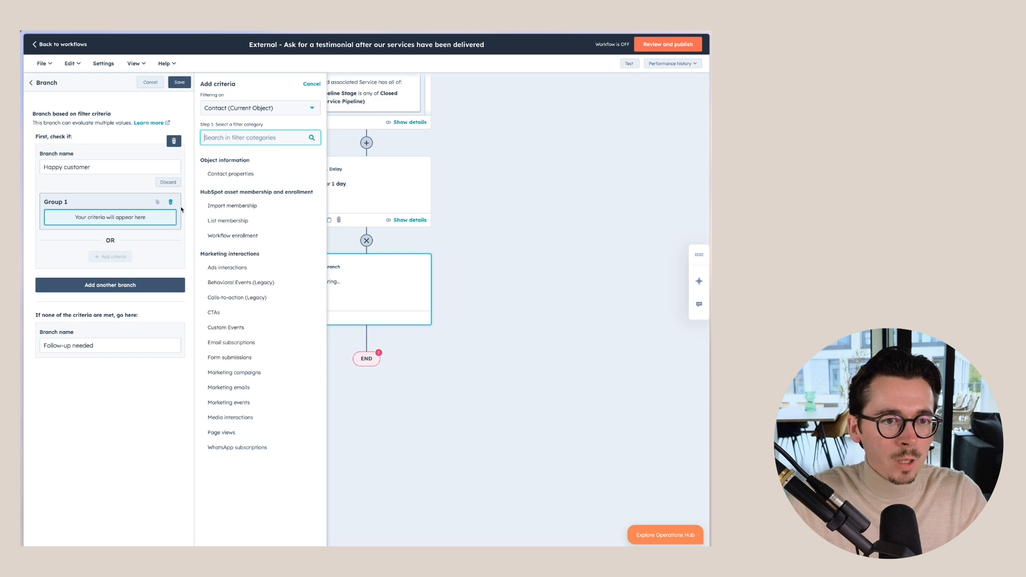
click(241, 178)
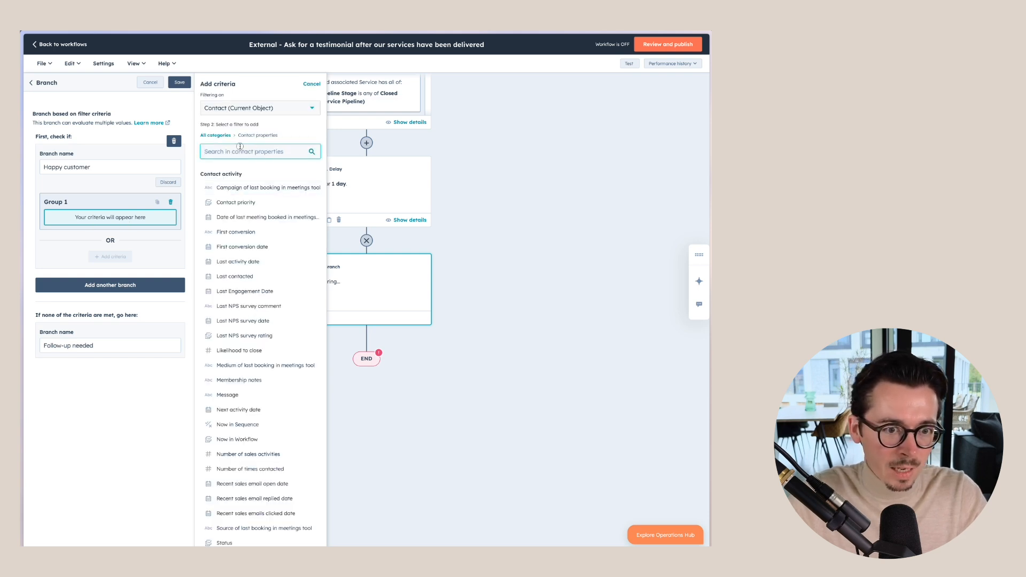
text(NPS)
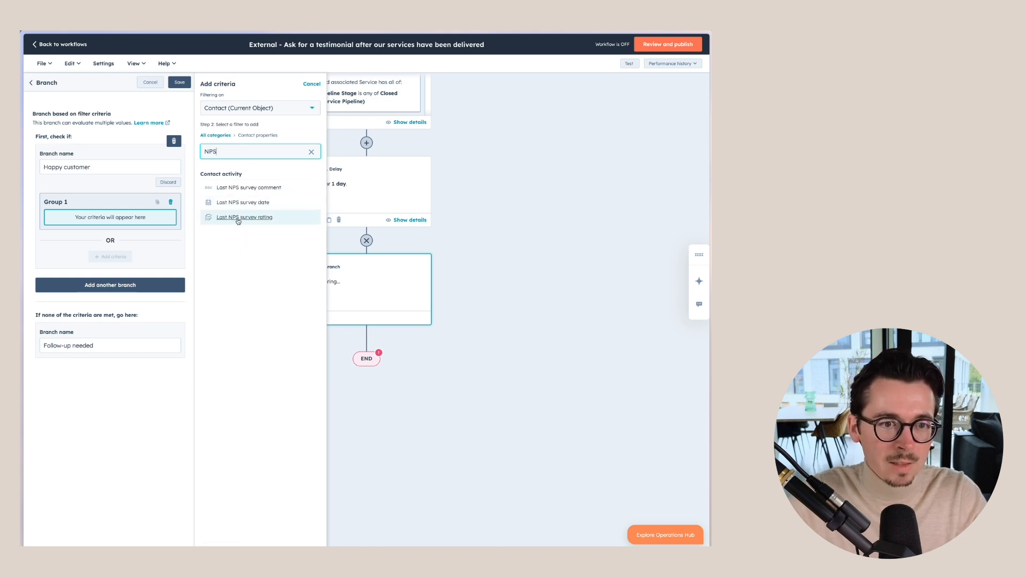
click(243, 218)
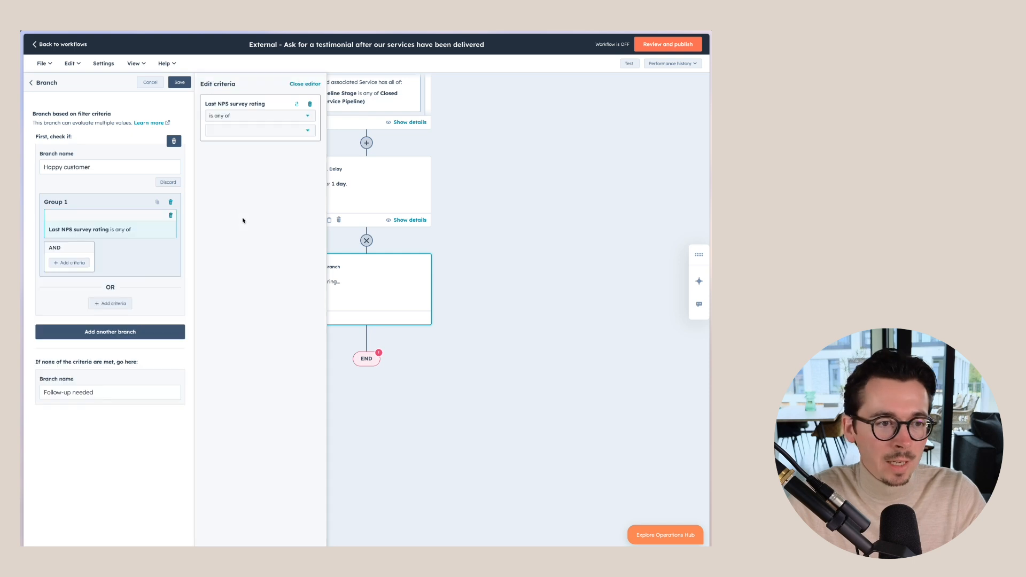
click(251, 130)
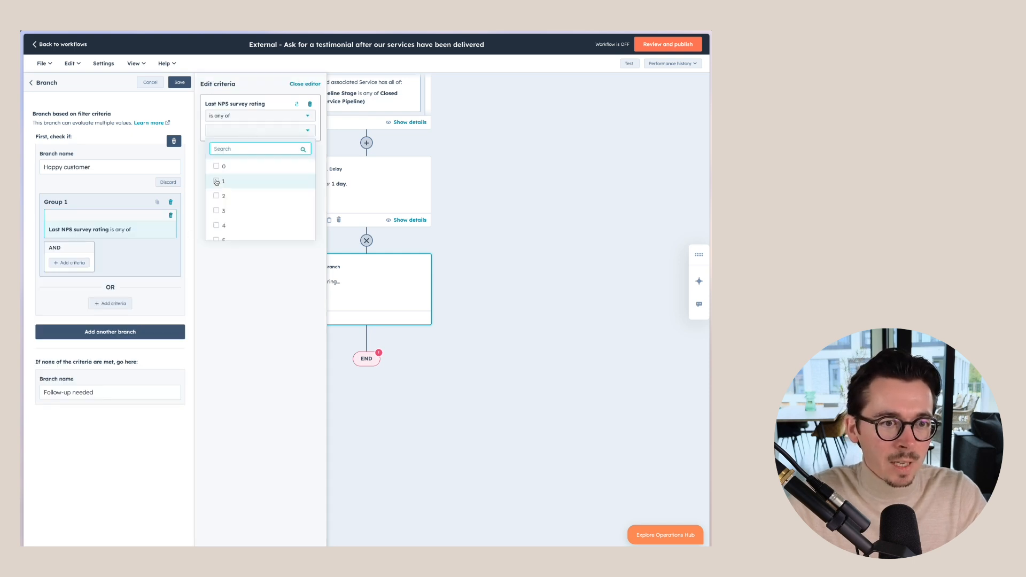
scroll(225, 208, down, 3)
click(219, 203)
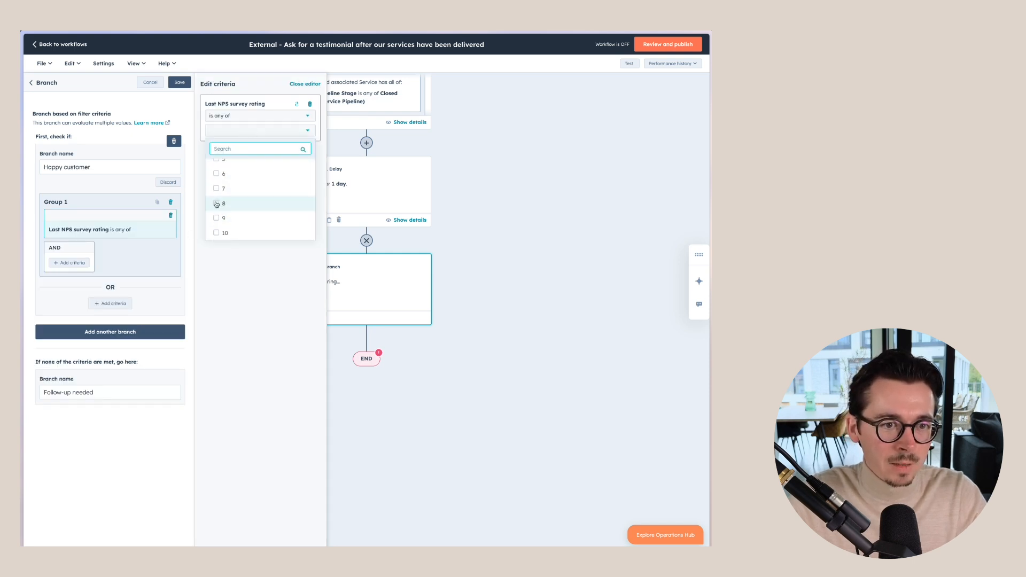
click(219, 218)
click(217, 232)
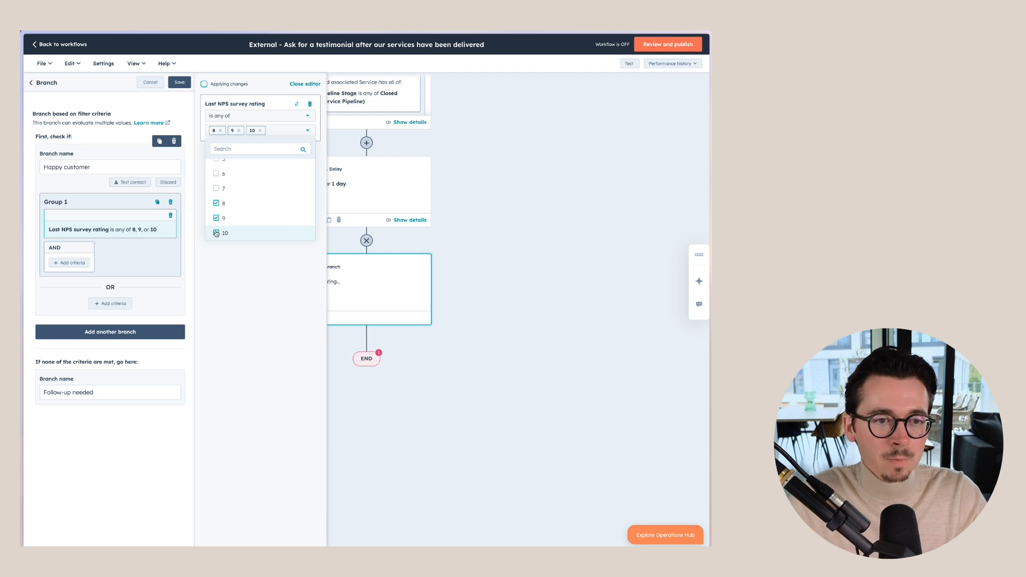
click(234, 272)
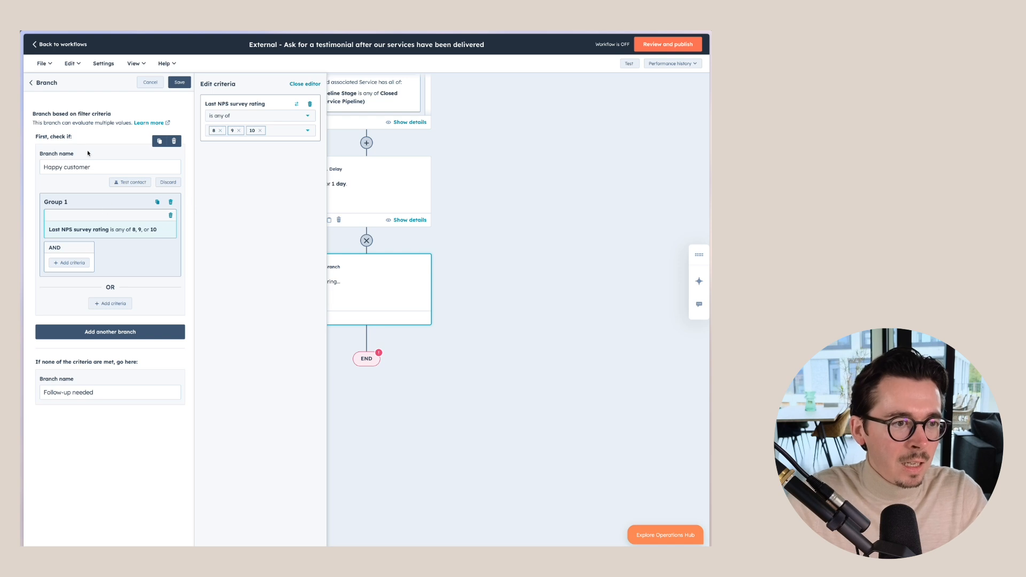
click(180, 82)
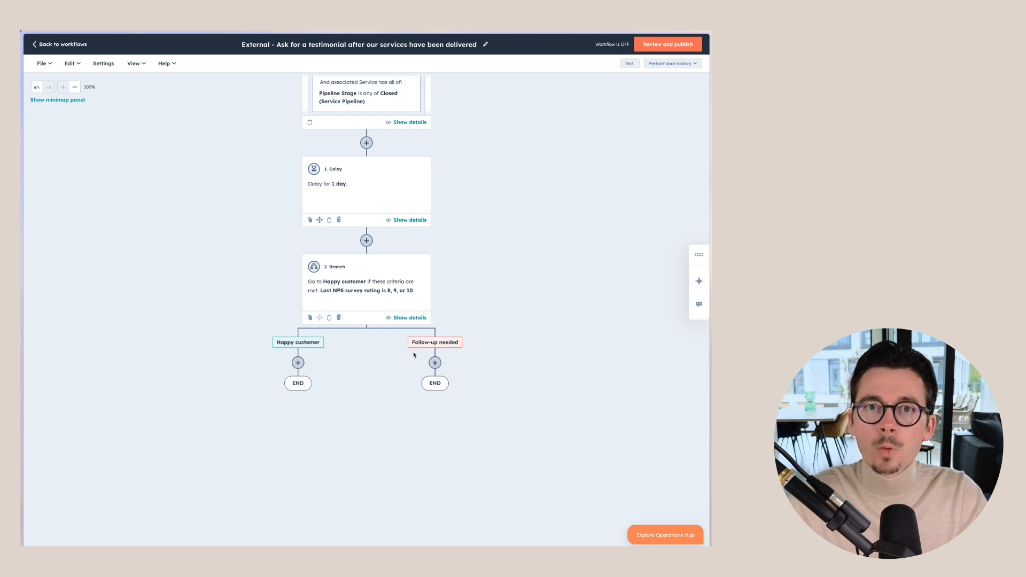
Step: Add a send-email step on the Happy customer path using 'Request for testimonial' and save it
click(298, 363)
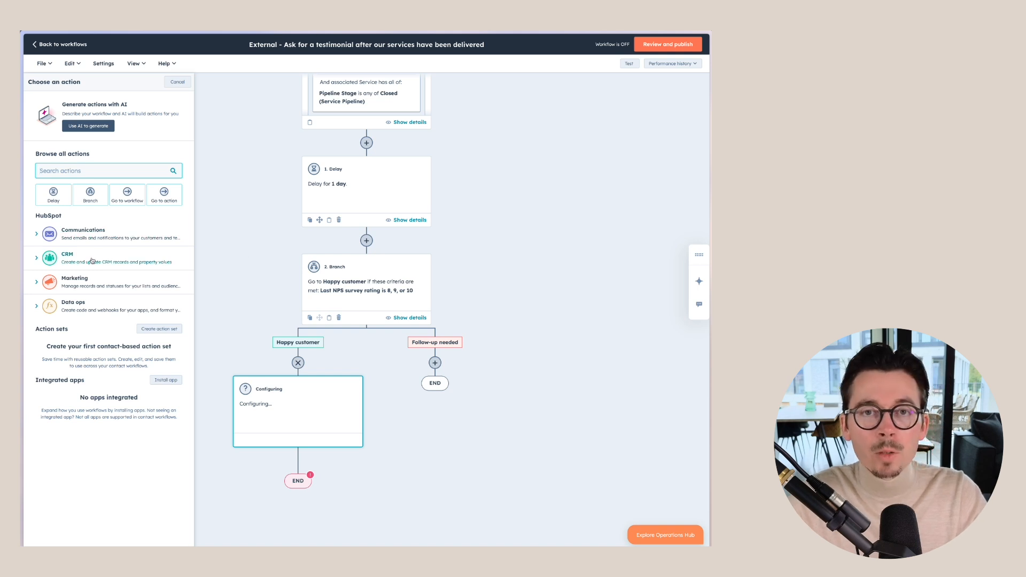
click(67, 235)
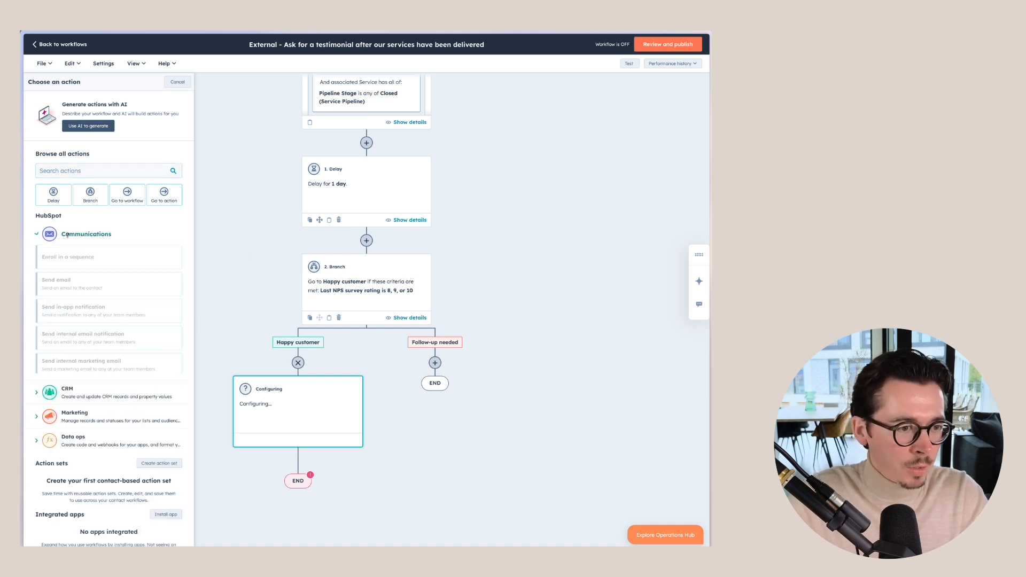
click(71, 284)
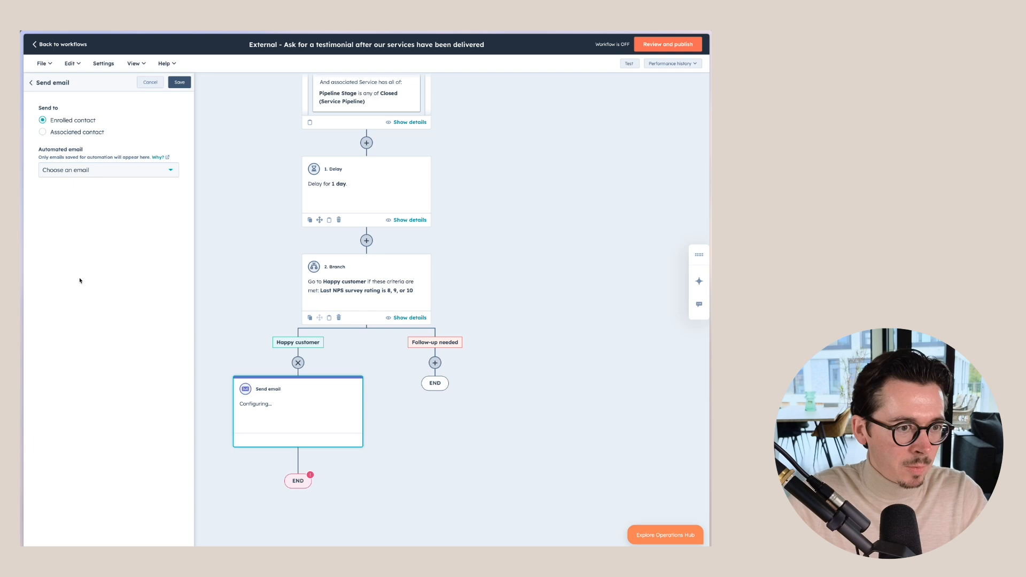
click(107, 174)
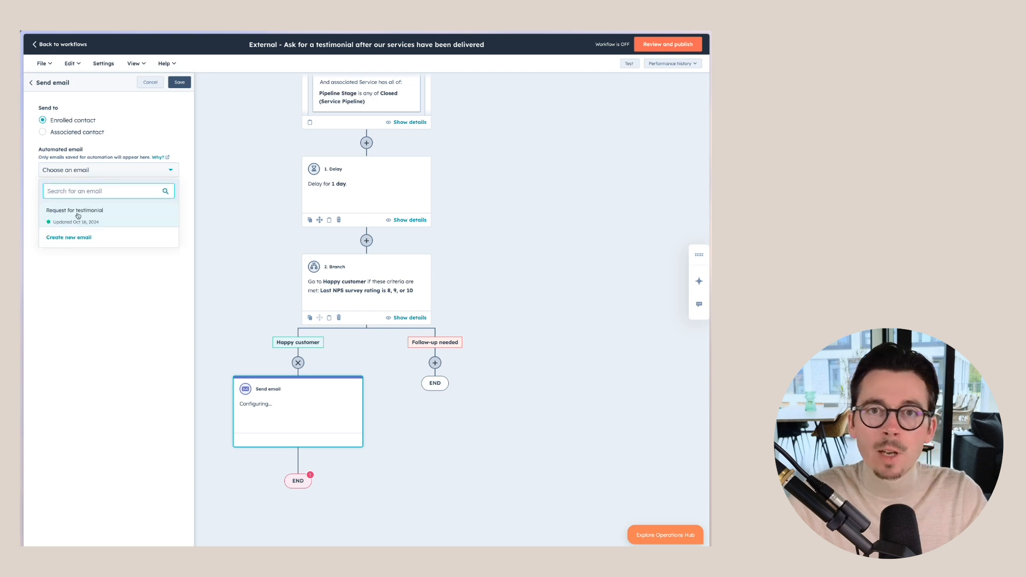
mouse_move(78, 215)
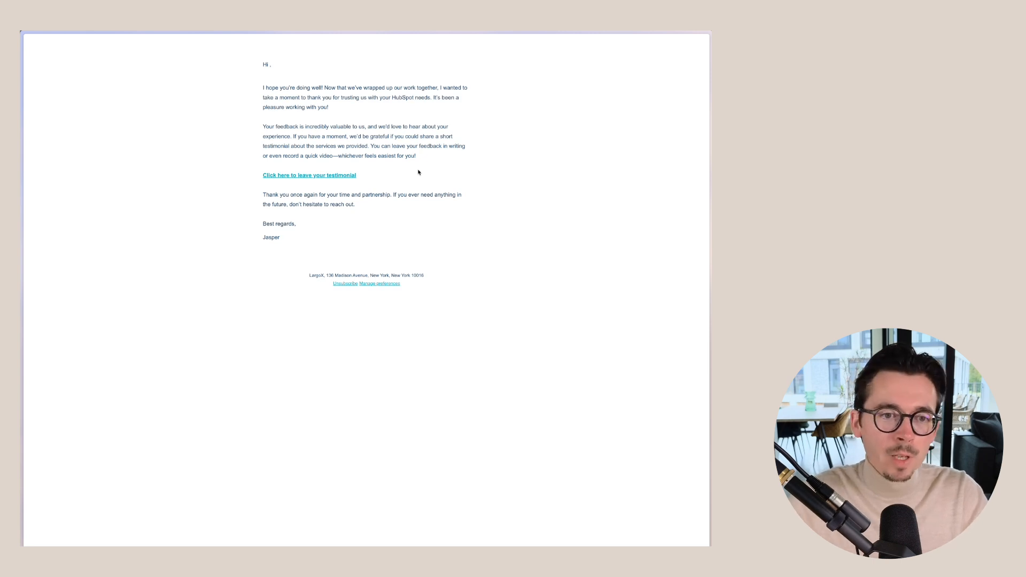
mouse_move(21, 147)
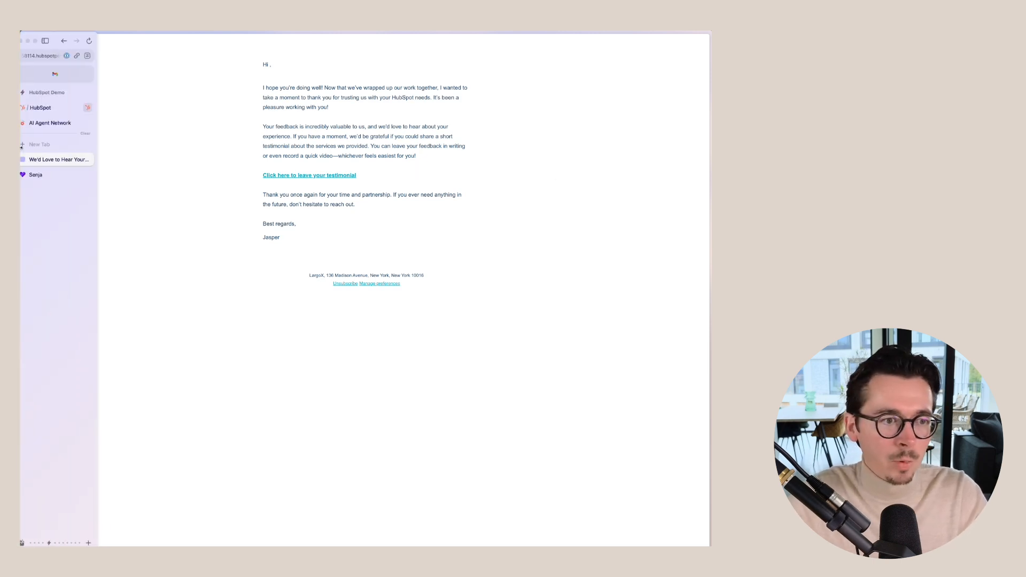
click(59, 174)
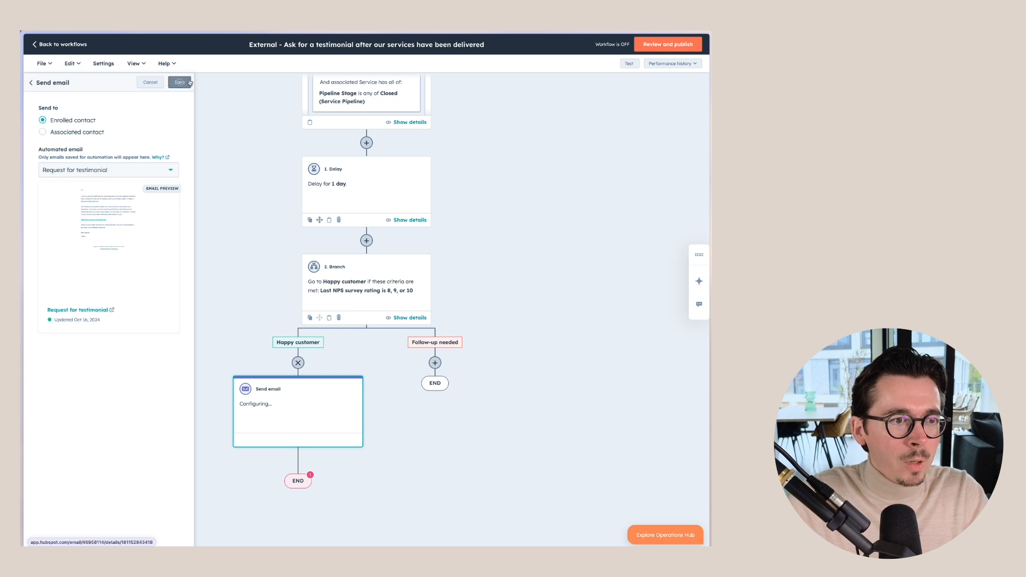
click(182, 83)
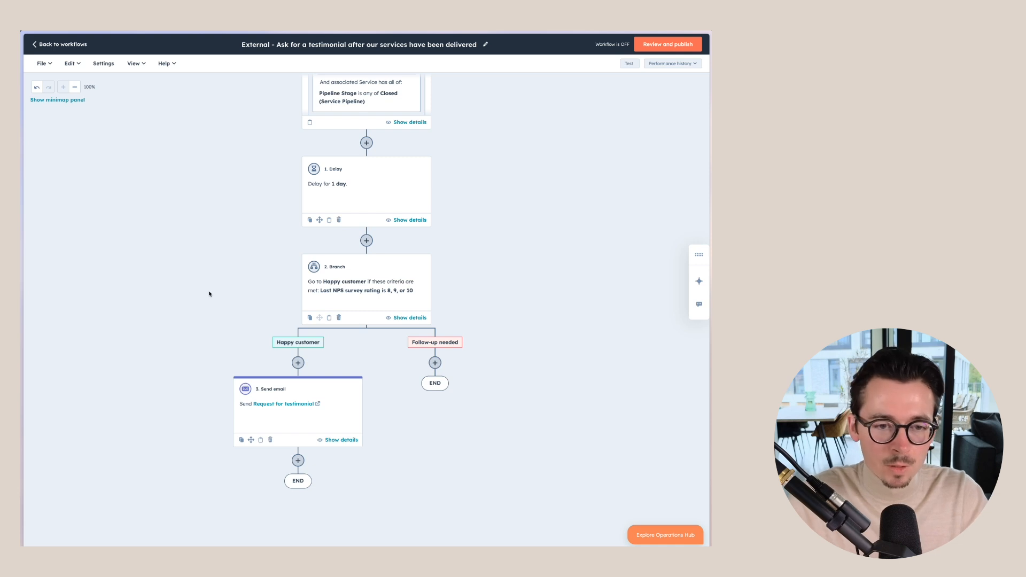
Step: Add a Create task action to the Follow-up needed branch
click(435, 363)
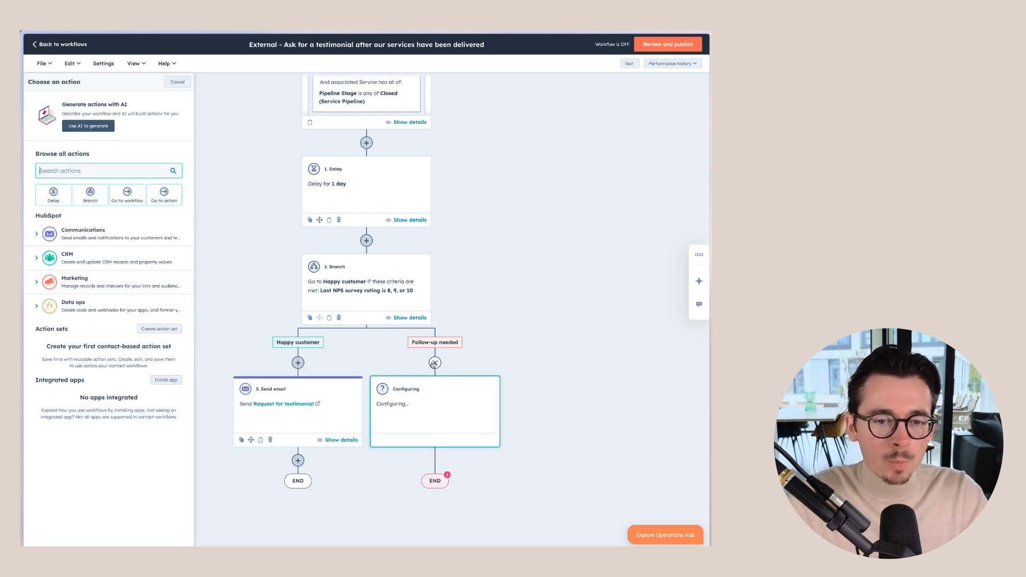
click(38, 259)
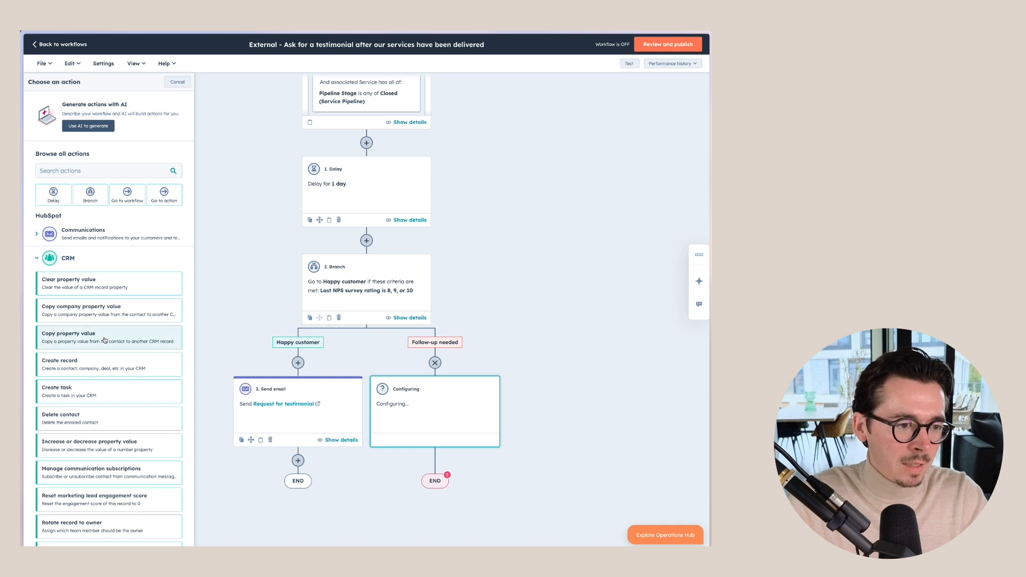
scroll(105, 341, down, 1)
click(83, 352)
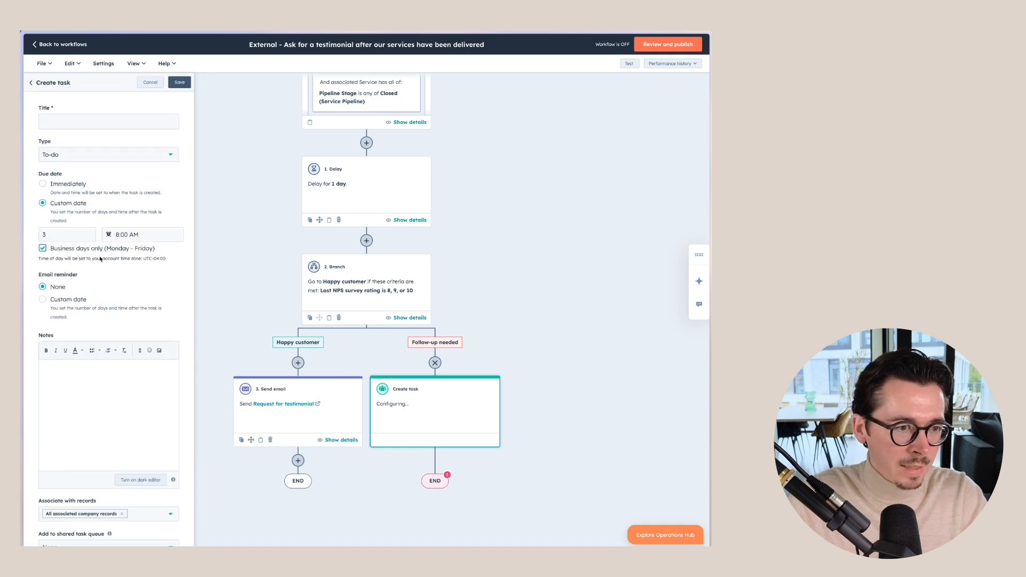
Step: Title the task 'Follow up with [First Name] about their recent experience' and begin the NPS notes
click(79, 119)
text(Follow up )
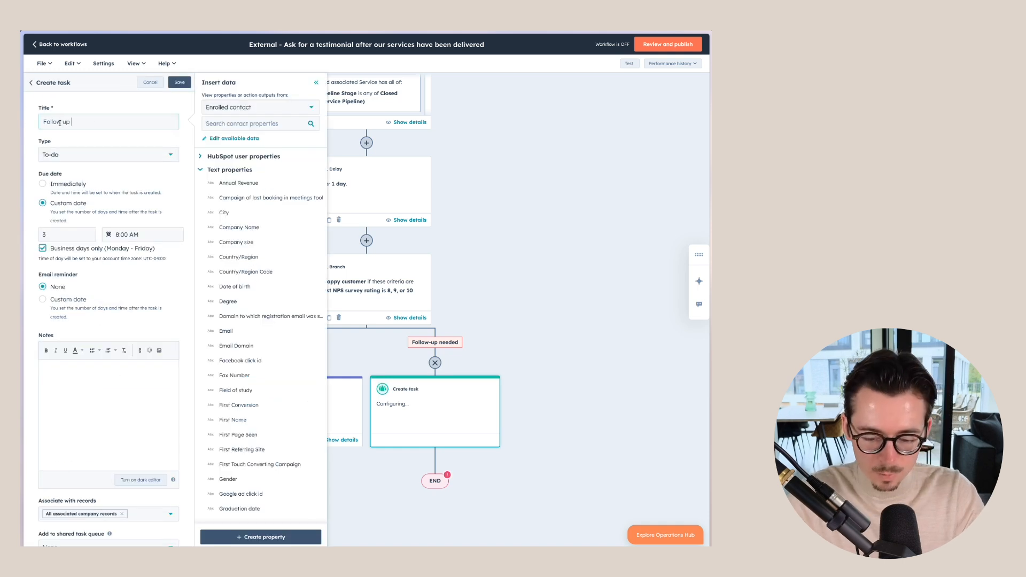
text(with)
click(234, 127)
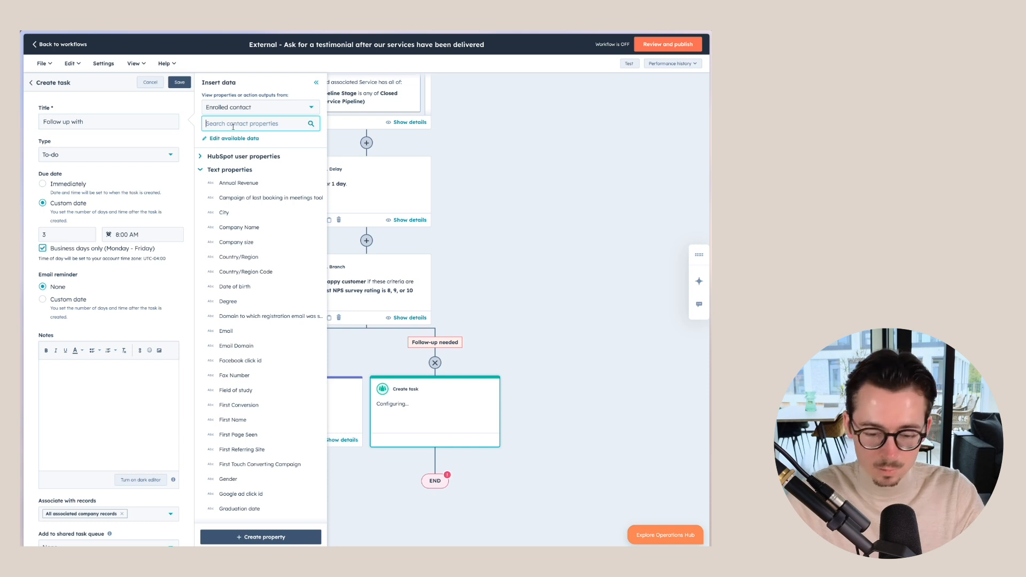
text(first)
click(249, 184)
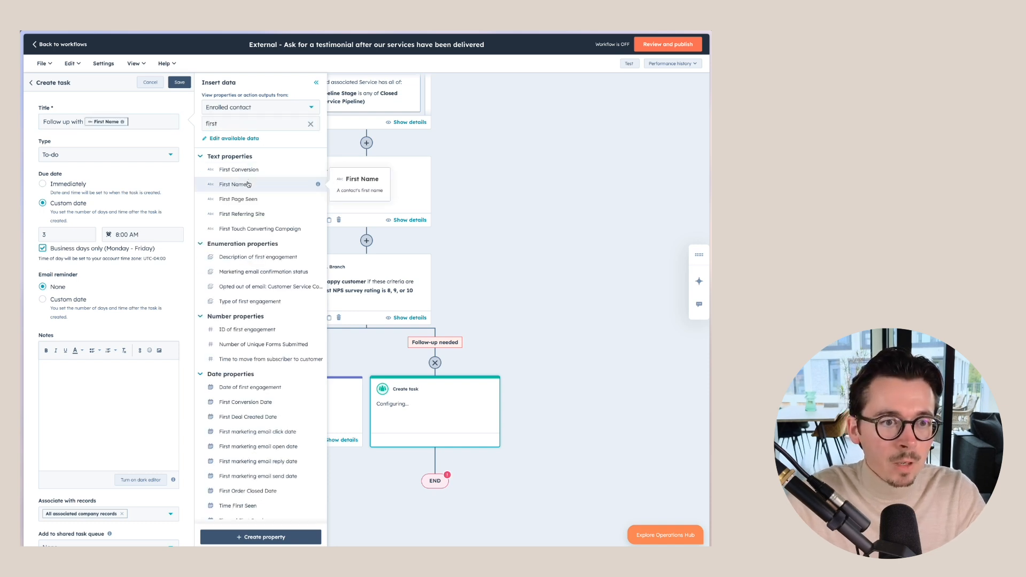
text(about)
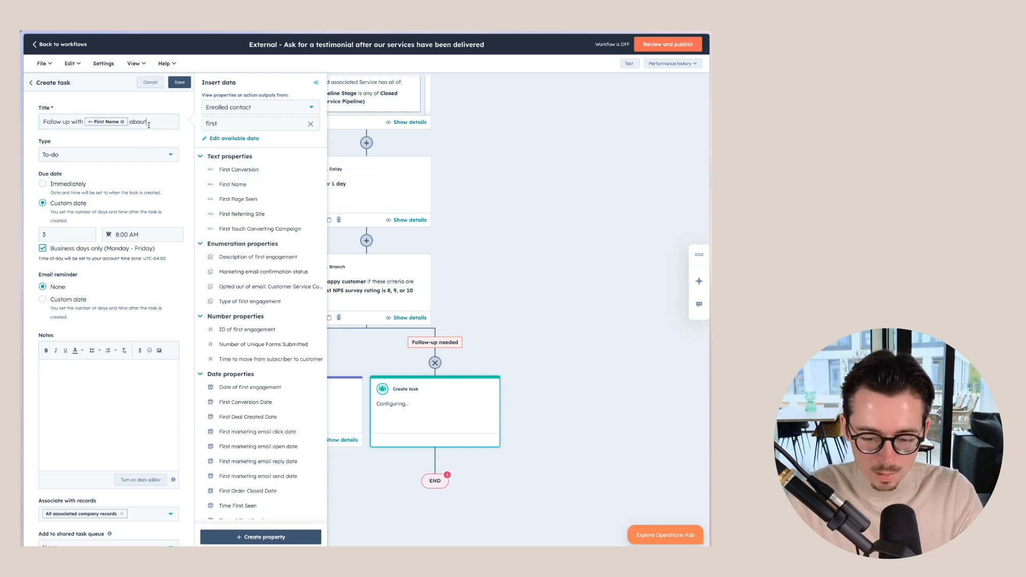
text( their recent e)
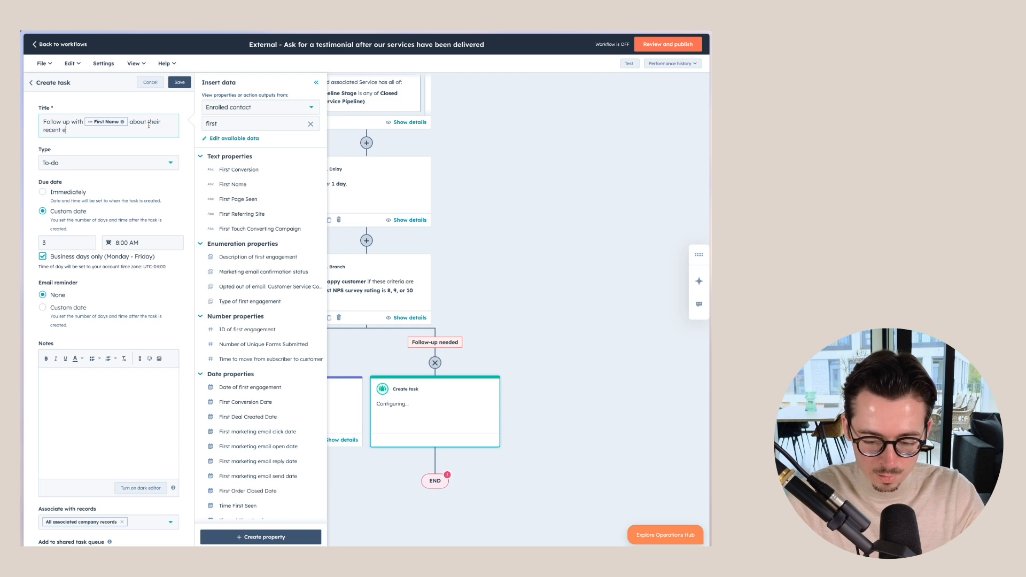
text(xperience with us)
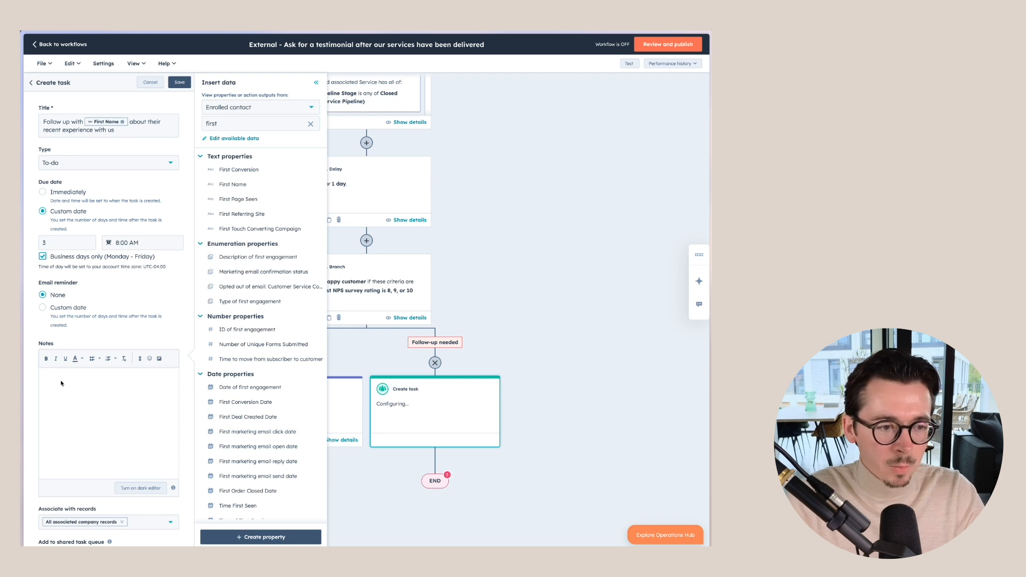
text(This perso)
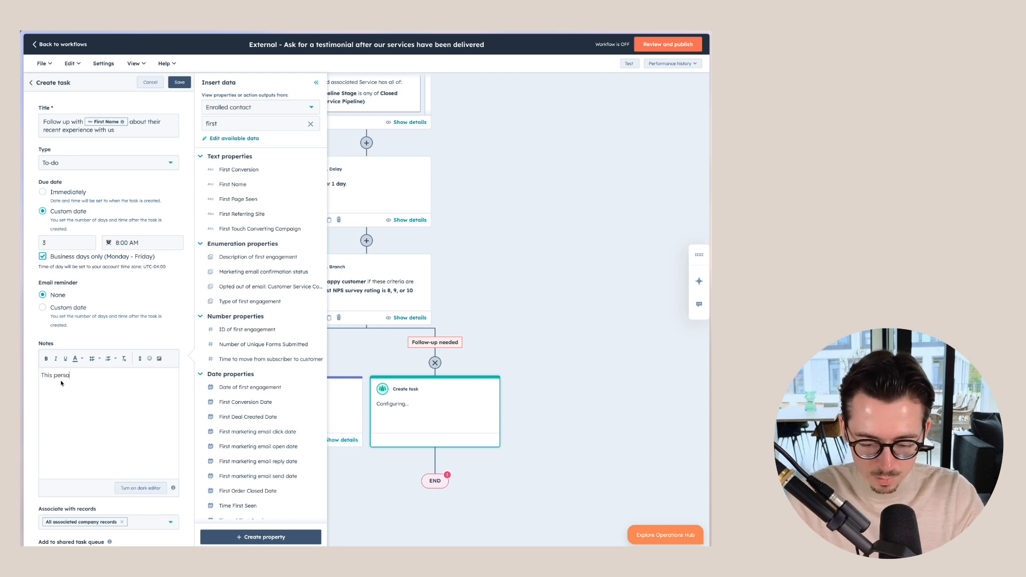
text(n recently filled out a )
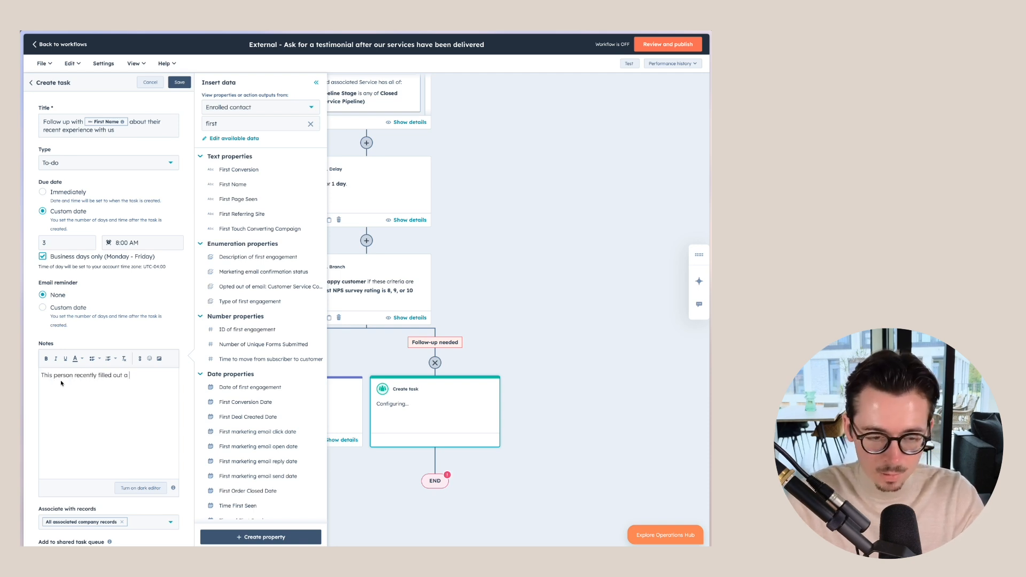
text(NPS survey and )
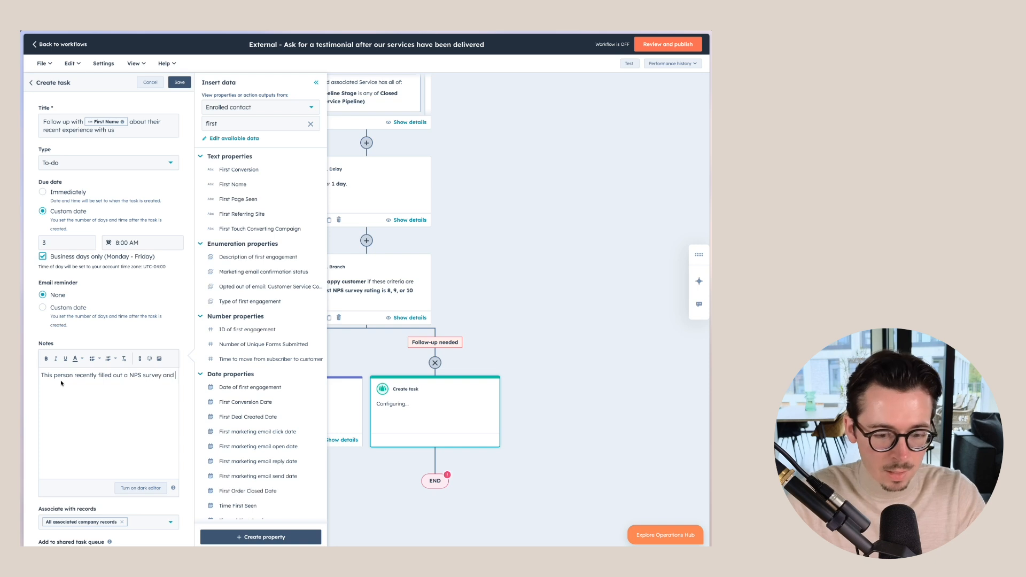
text(gave us a score of)
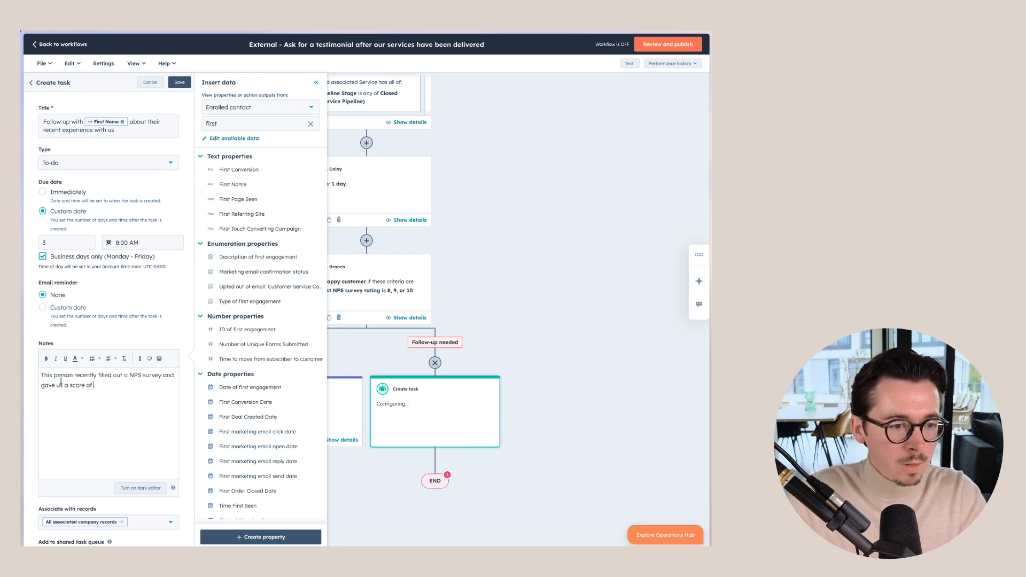
Step: Insert the Last NPS survey rating and Last NPS survey date properties into the task notes
double_click(243, 121)
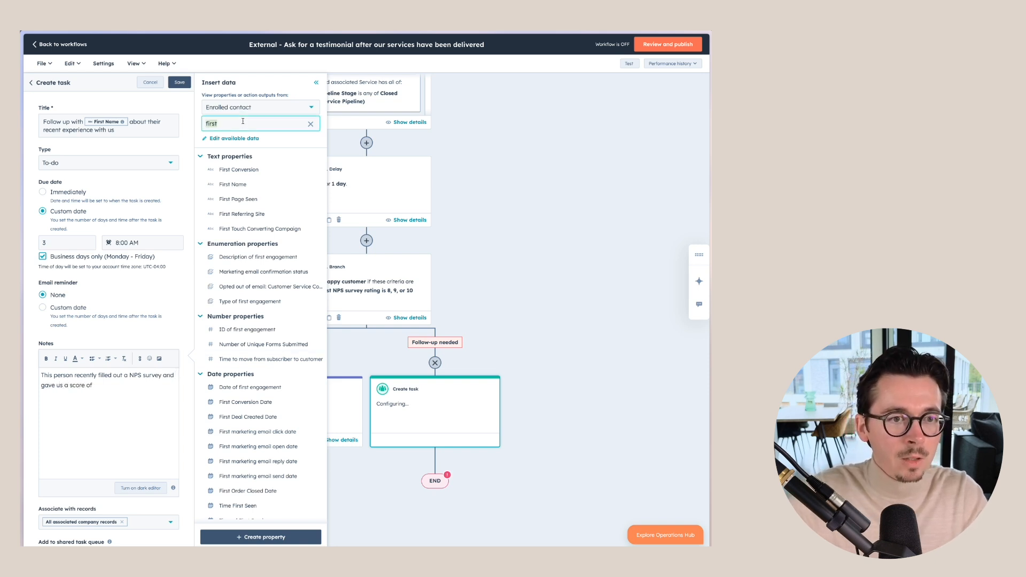
text(NPS SC)
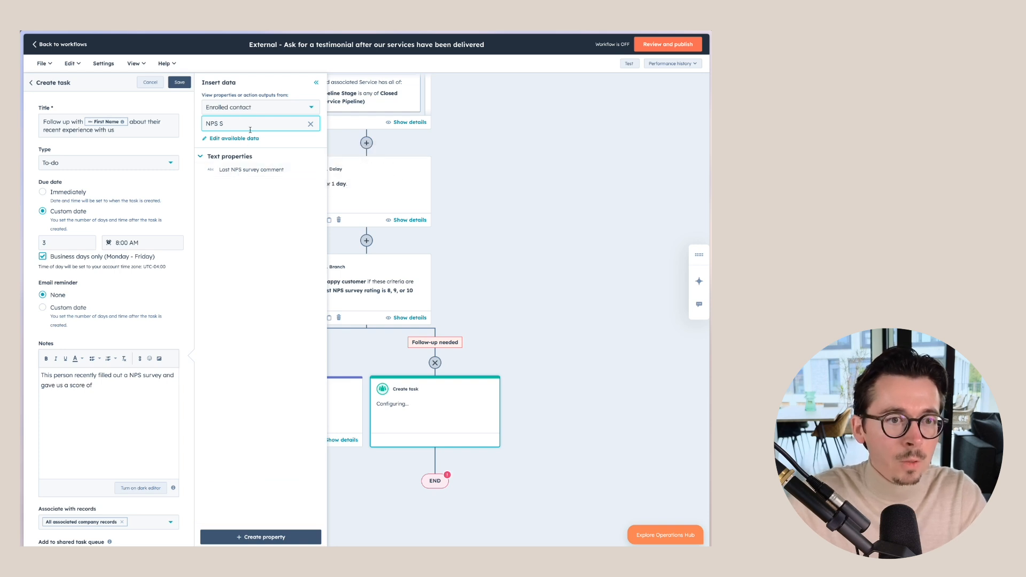
key(BackSpace)
key(BackSpace)
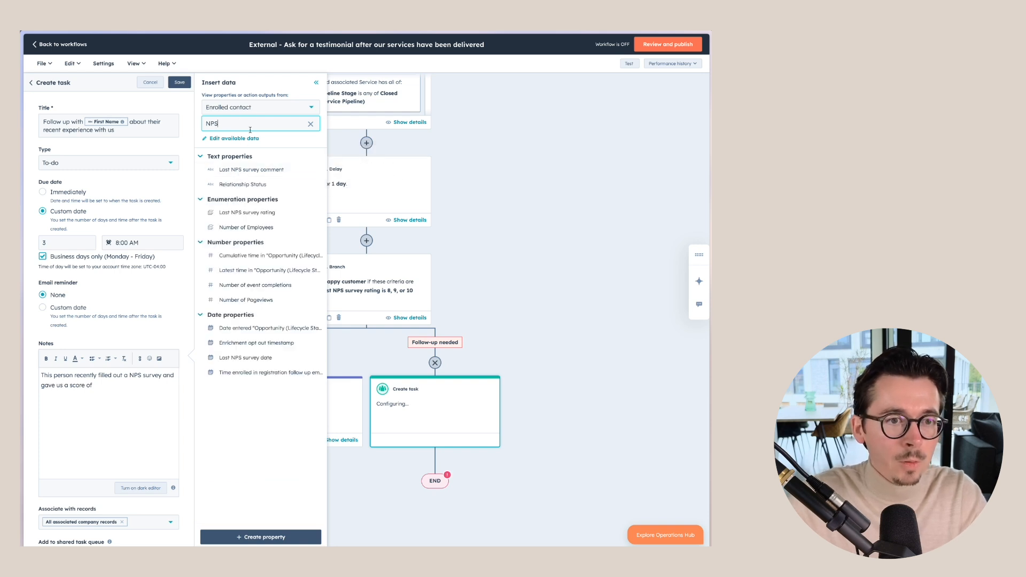
click(253, 213)
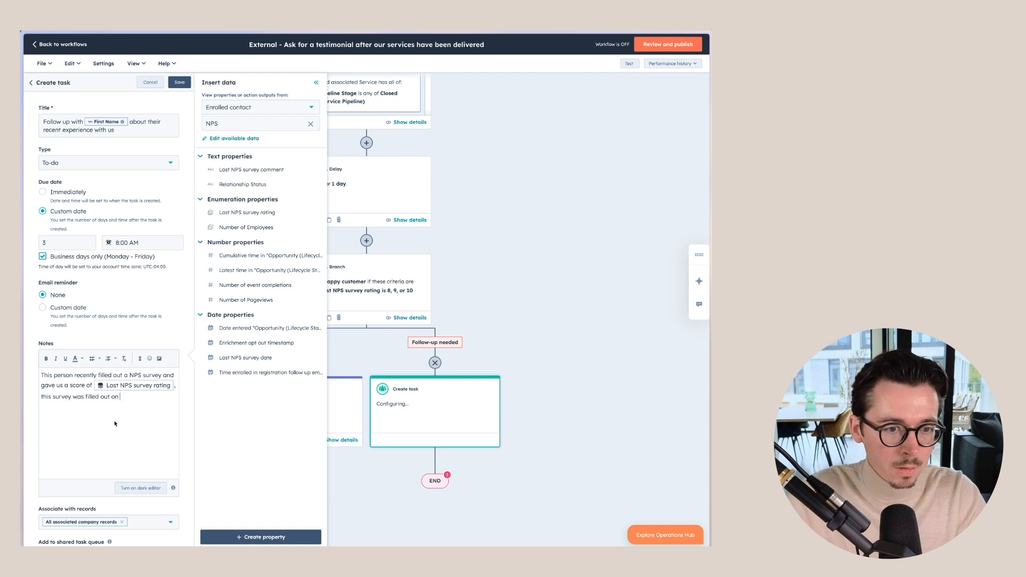
click(255, 357)
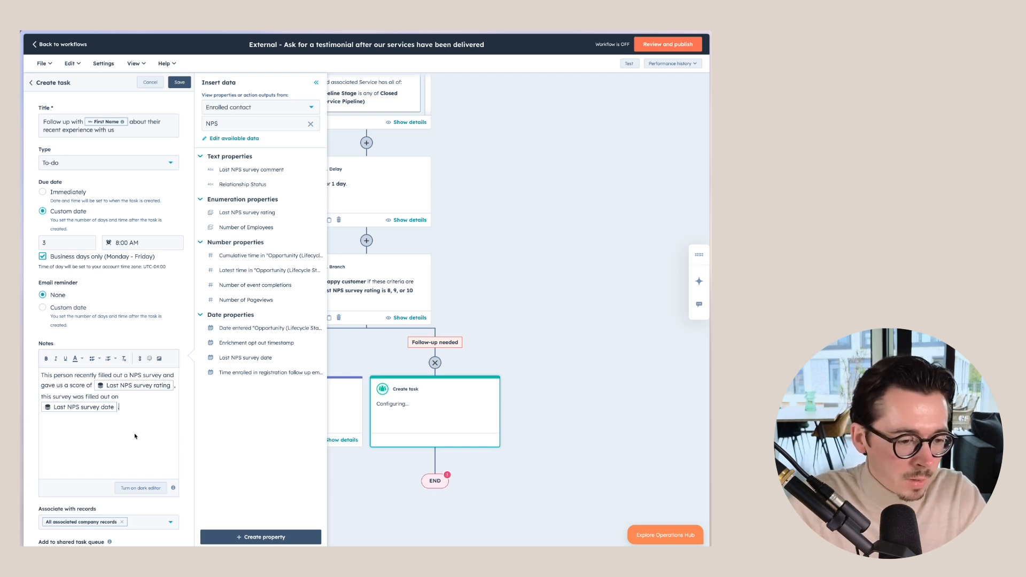
scroll(134, 437, down, 2)
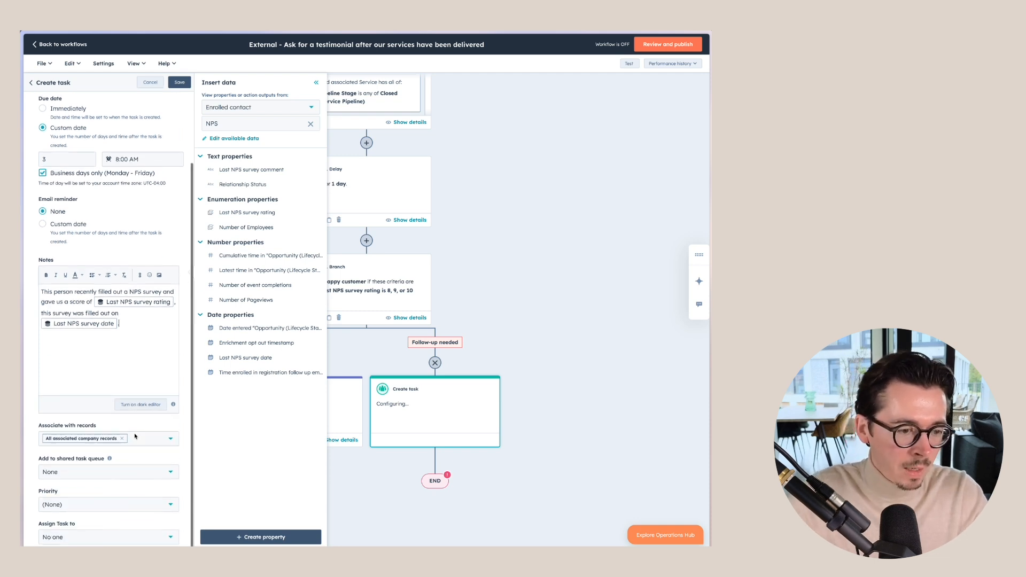
Step: Set the task to High priority, assign it to the contact's existing owner, and save it
click(93, 503)
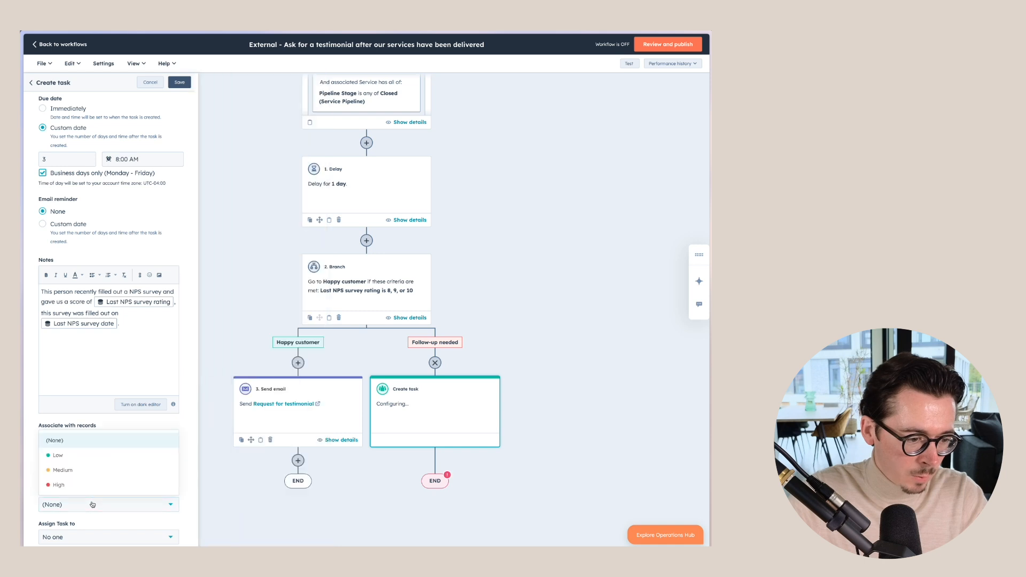
click(77, 482)
click(75, 537)
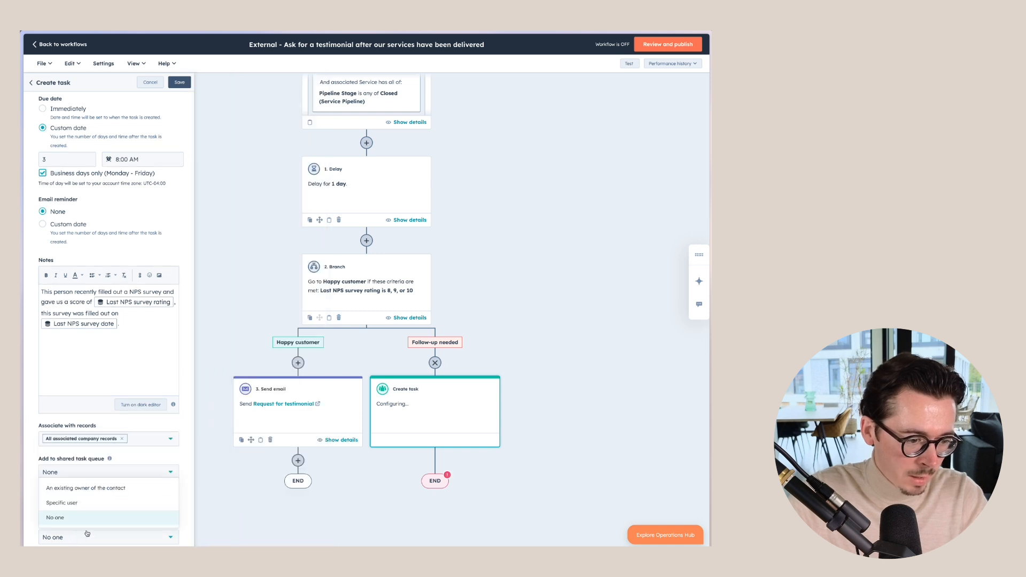
click(91, 487)
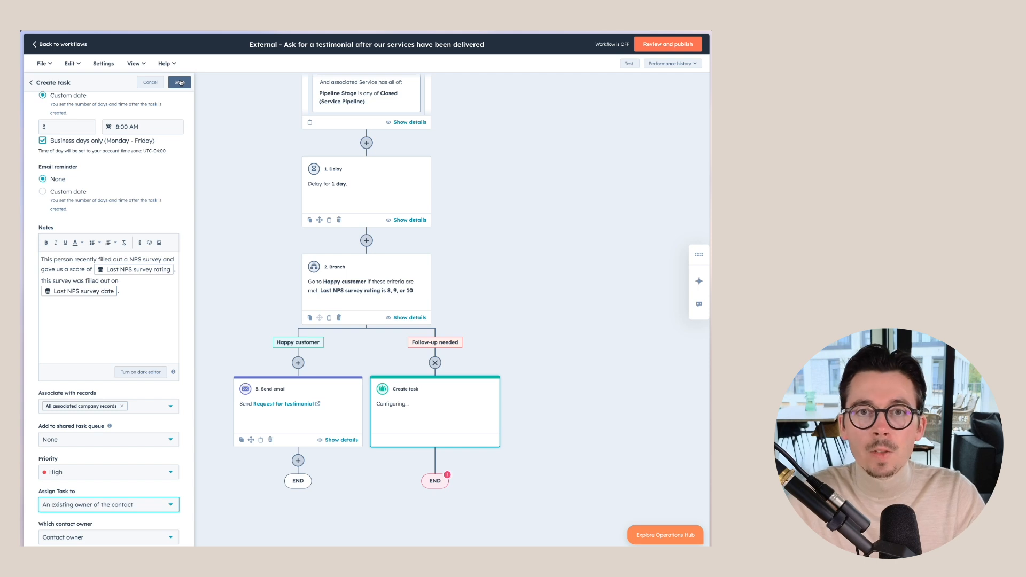
click(179, 82)
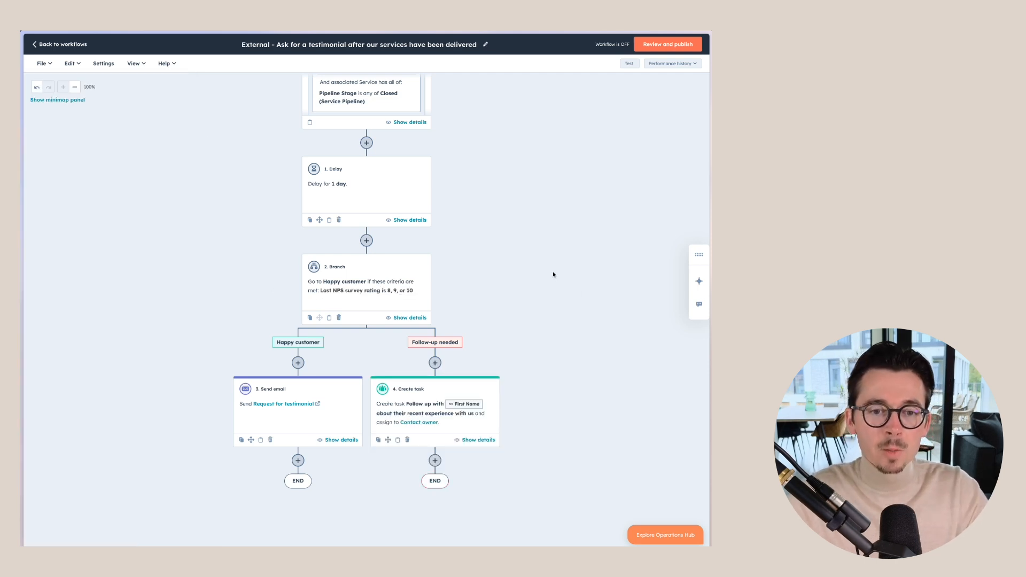
scroll(527, 239, up, 2)
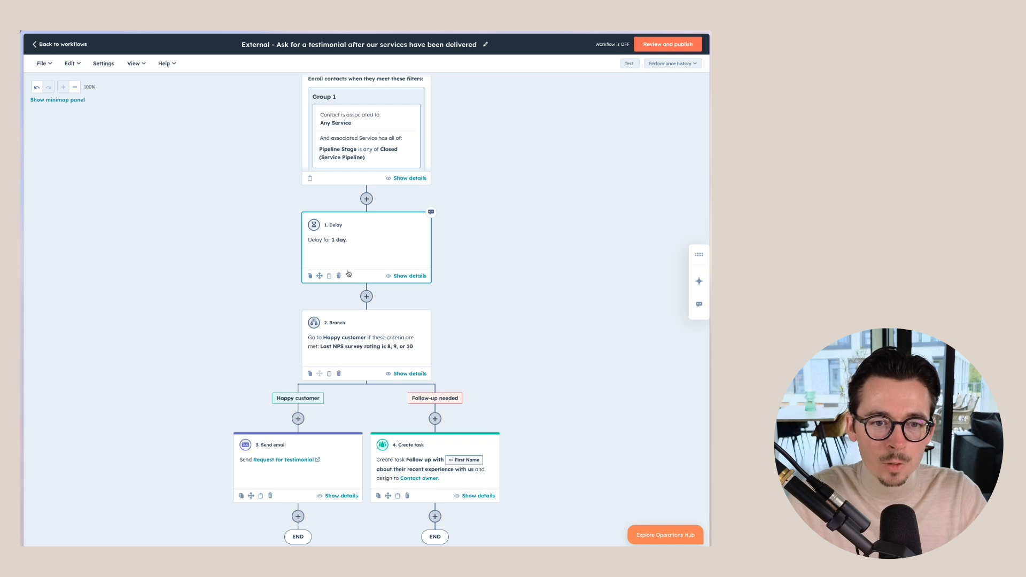
scroll(352, 280, down, 2)
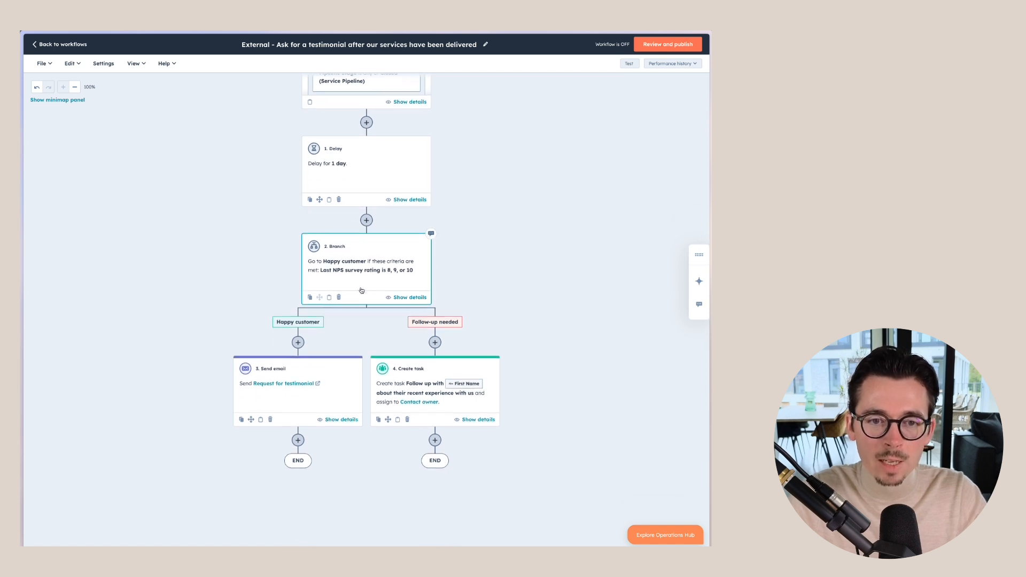